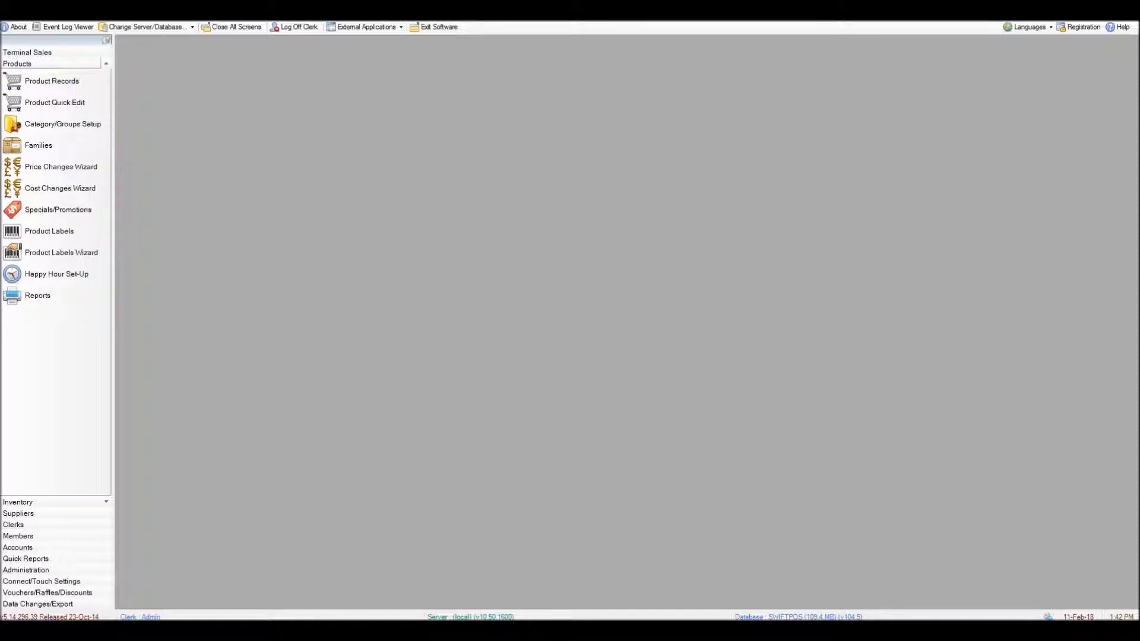
# Open the product records list and select the VOD/CRUISER RASP product
pyautogui.click(51, 81)
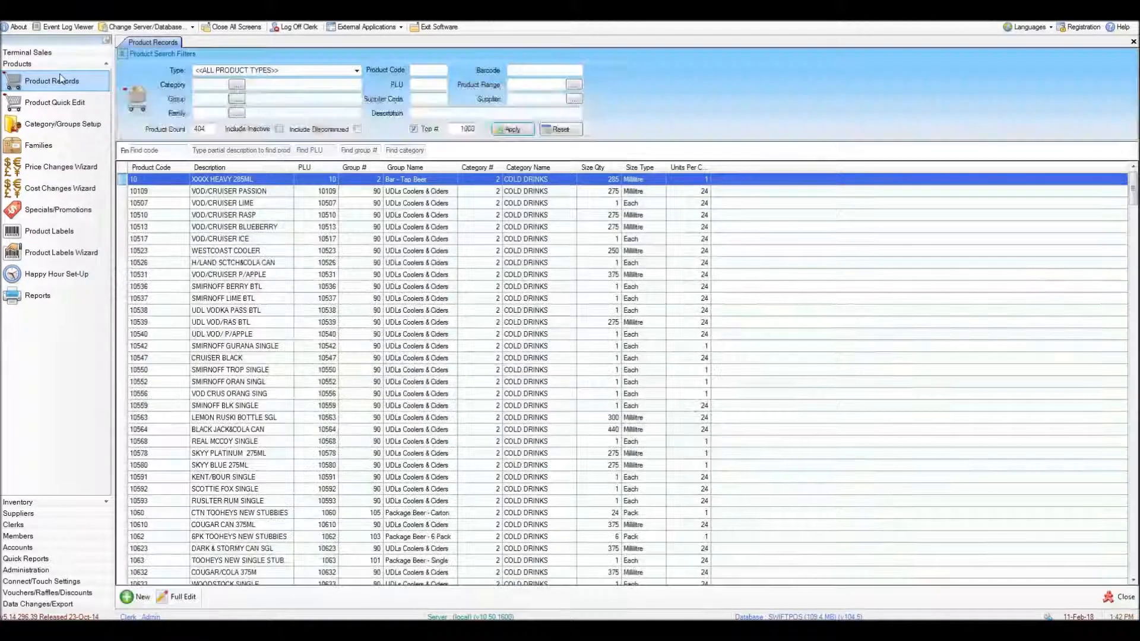
pyautogui.click(177, 214)
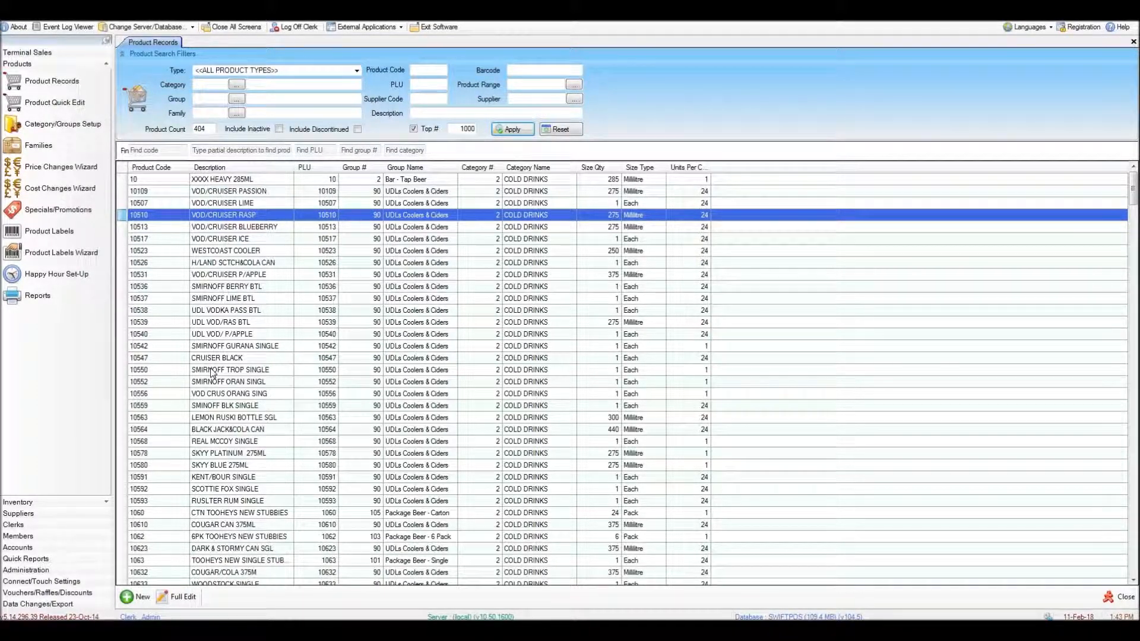
# Open the Unused PLU Numbers report from the product reports
pyautogui.click(44, 300)
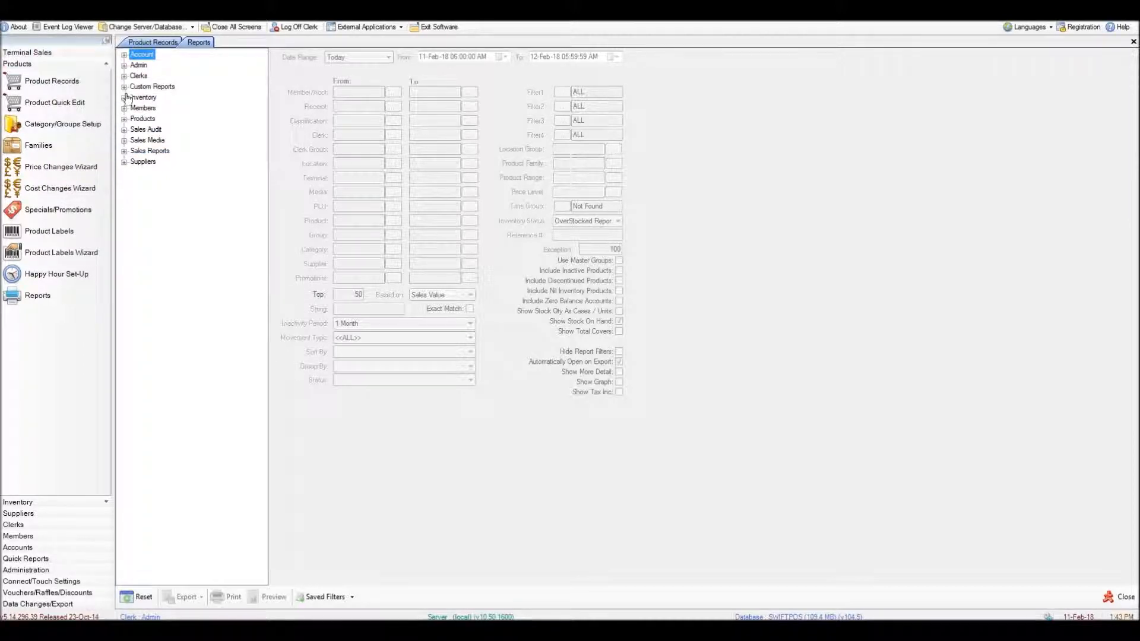
pyautogui.click(125, 120)
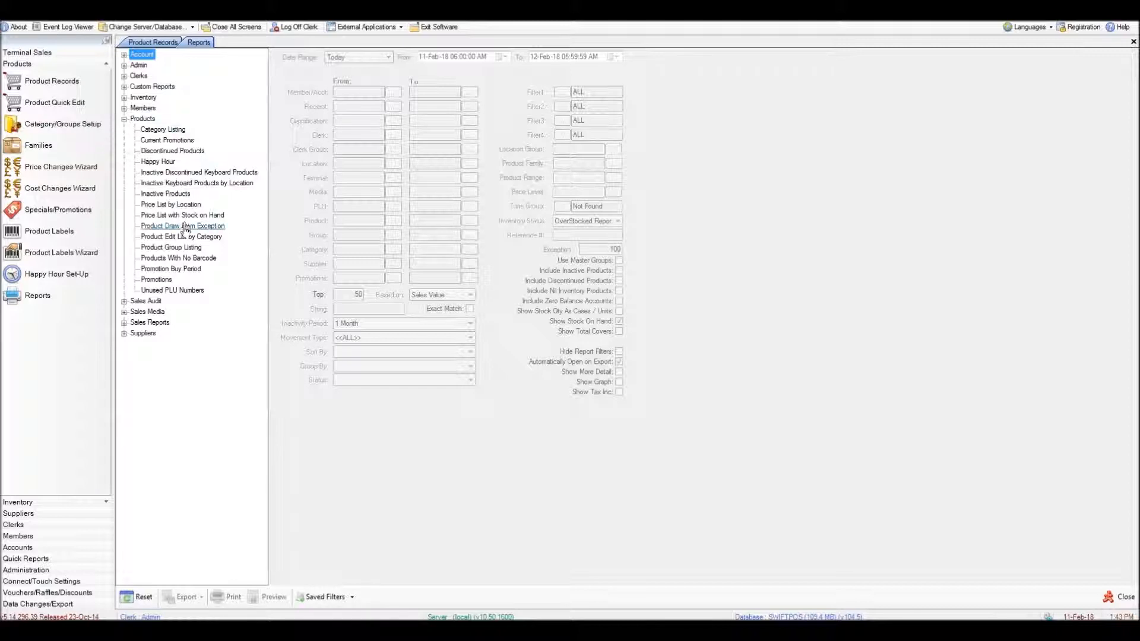
pyautogui.click(189, 293)
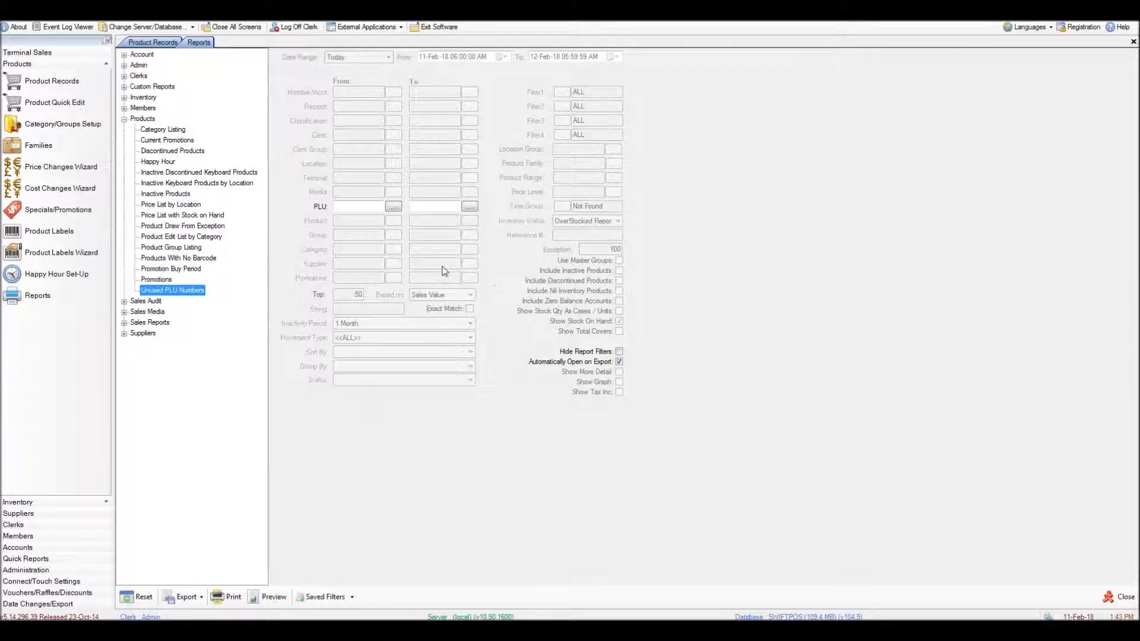
# Set the report's PLU range to start at 1000, fill in its upper limit, and close the reports screen
pyautogui.click(373, 206)
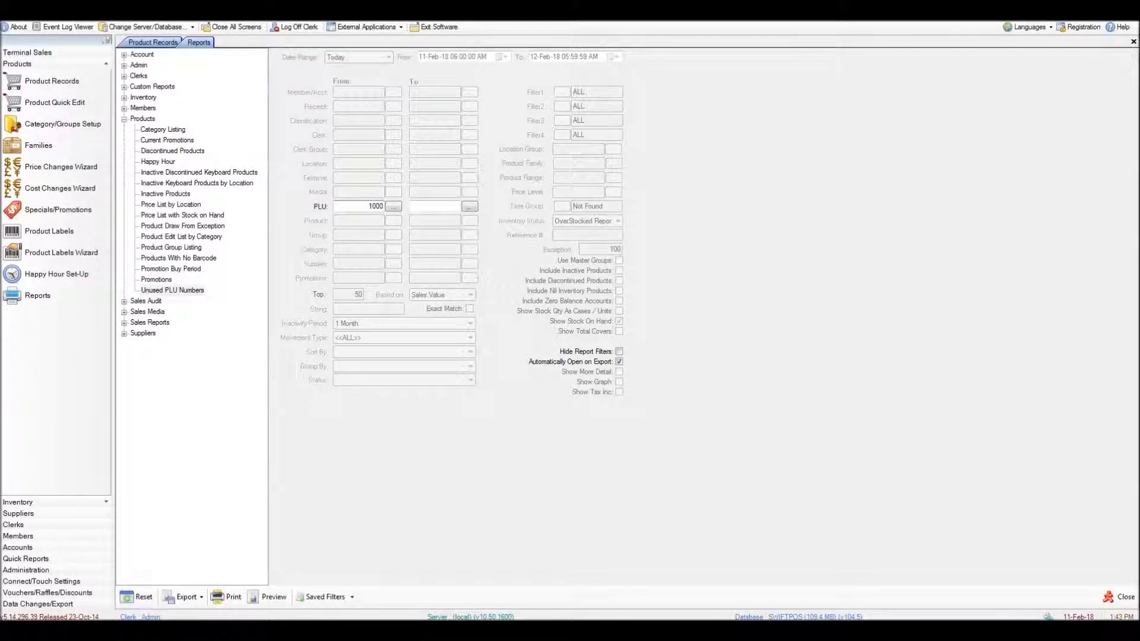
pyautogui.press('Tab')
pyautogui.press('Tab')
pyautogui.write('50')
pyautogui.press('Tab')
pyautogui.click(1133, 42)
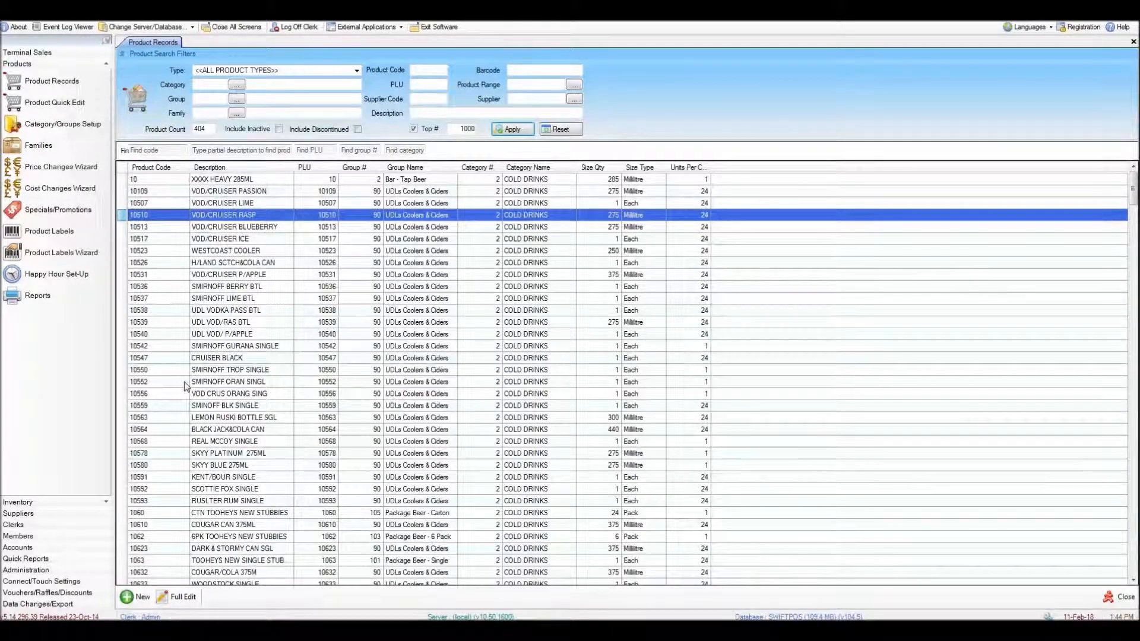
# Create a new product record and set its product code to 1500
pyautogui.click(141, 601)
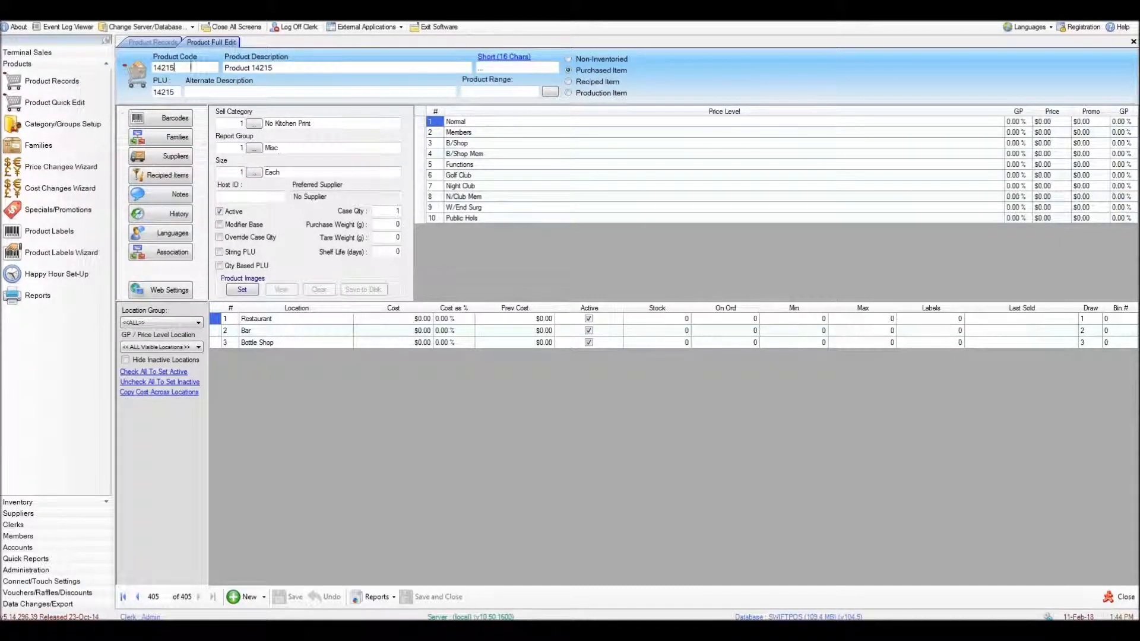
pyautogui.click(278, 67)
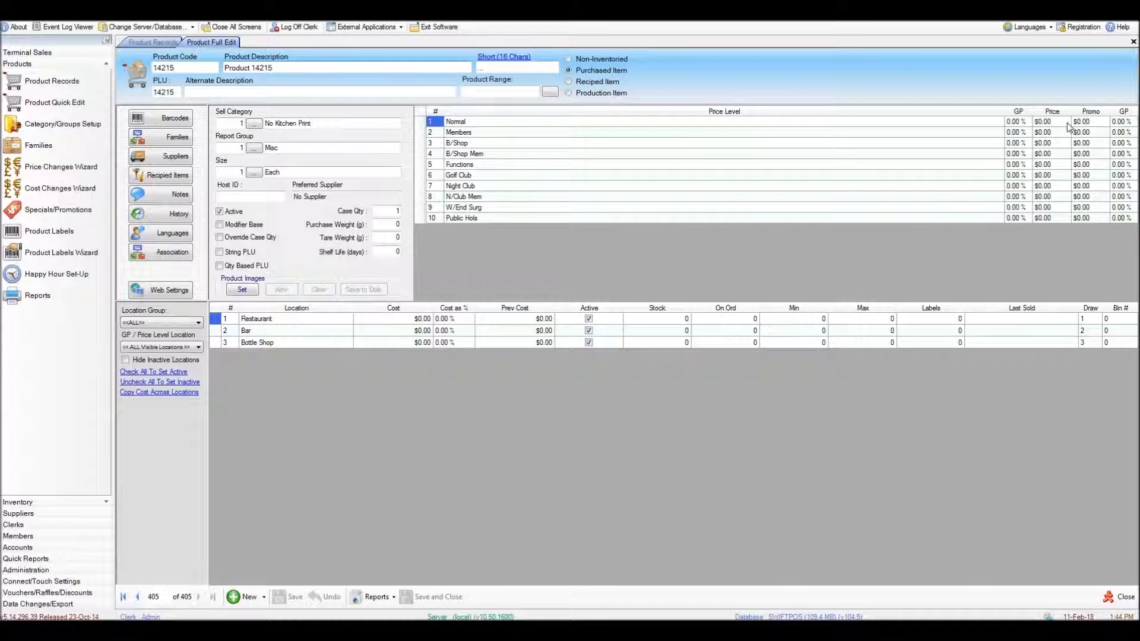
pyautogui.click(1067, 143)
pyautogui.click(1067, 197)
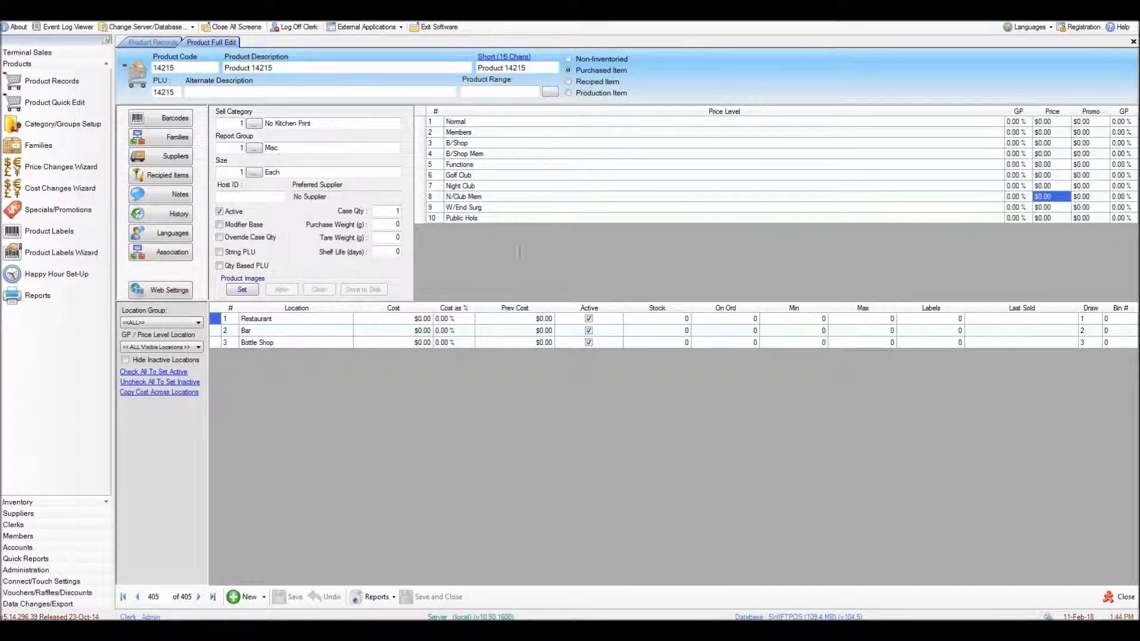
pyautogui.click(297, 148)
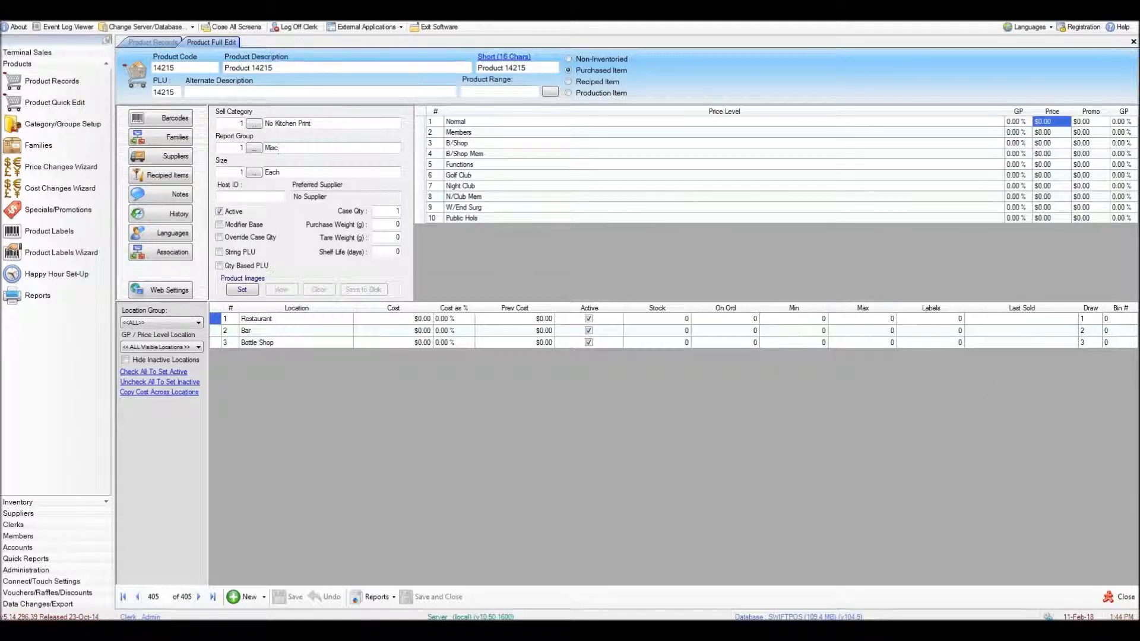
pyautogui.click(205, 69)
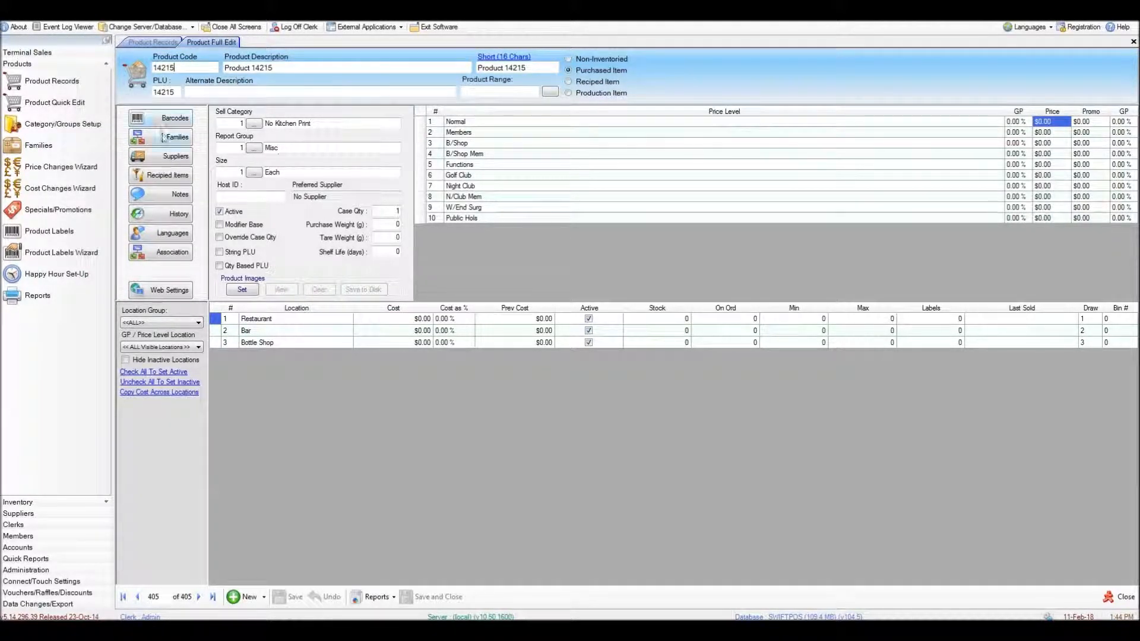
pyautogui.moveTo(199, 67); pyautogui.dragTo(136, 64)
pyautogui.write('1500')
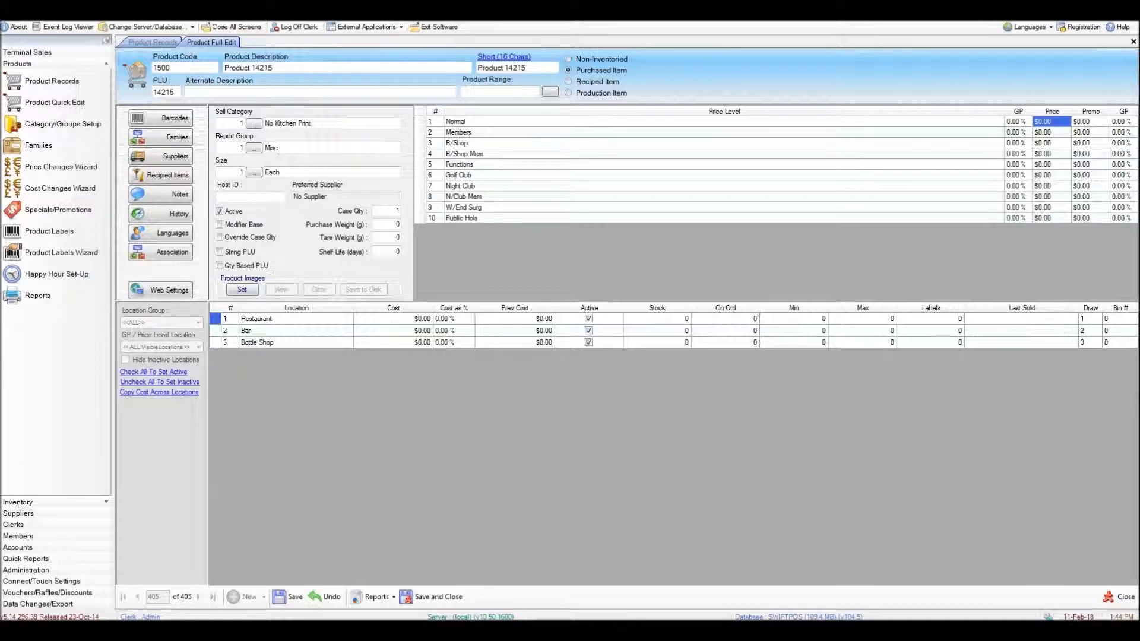
pyautogui.press('Tab')
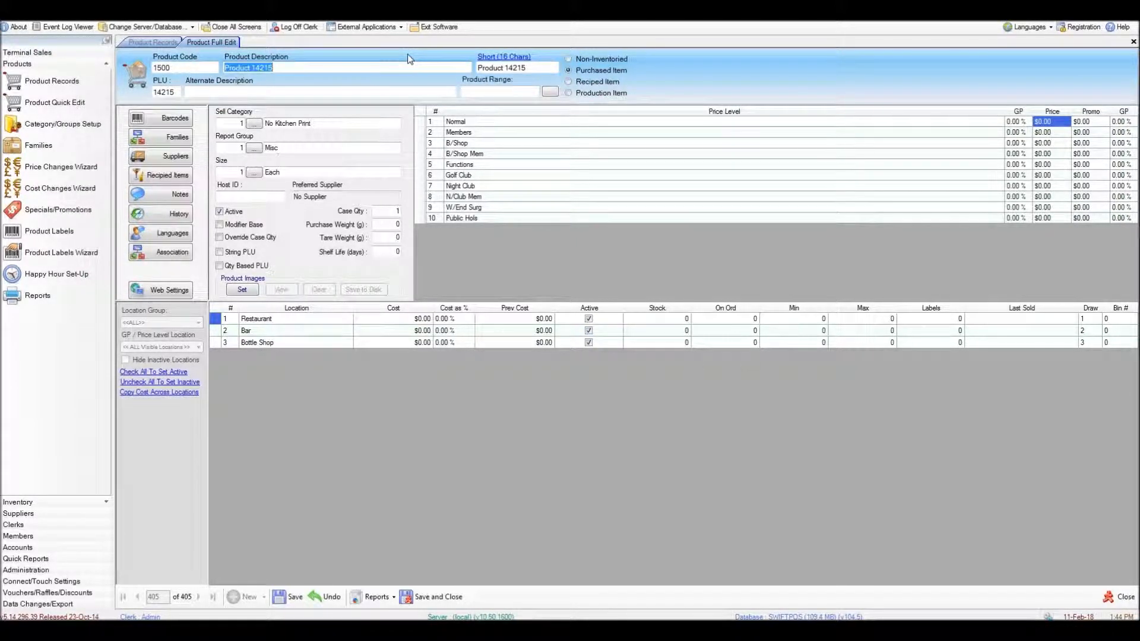
# Set the product description to CORONA STB and copy it to the short description
pyautogui.write('CORNA')
pyautogui.press('BackSpace')
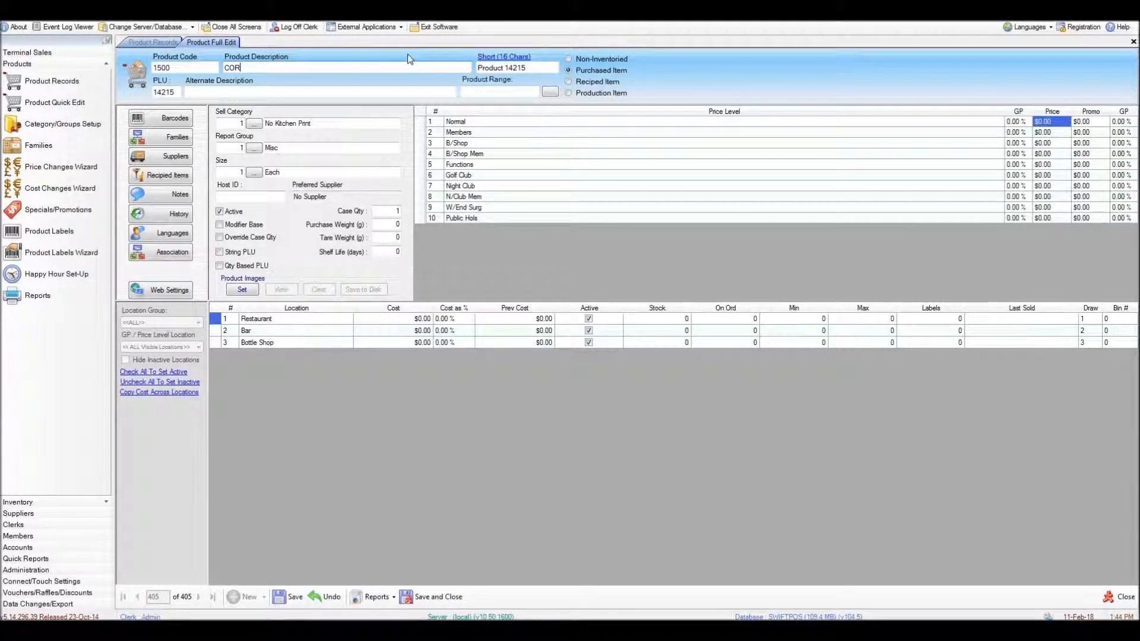
pyautogui.write('ONA STB')
pyautogui.click(509, 58)
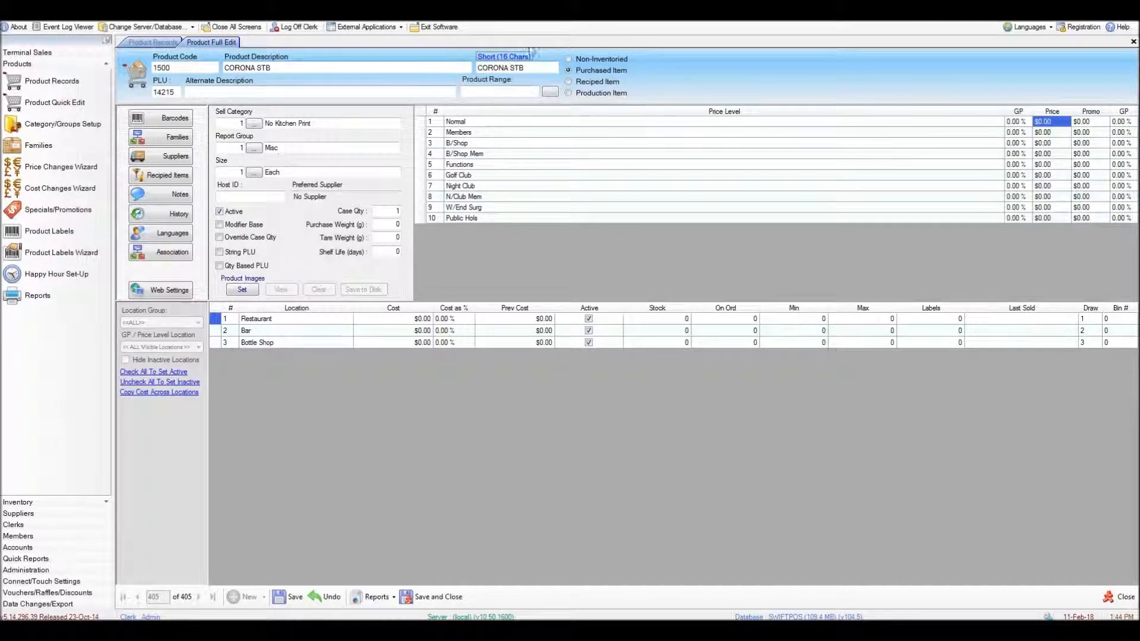
# Set the product's PLU number to 1500
pyautogui.click(176, 91)
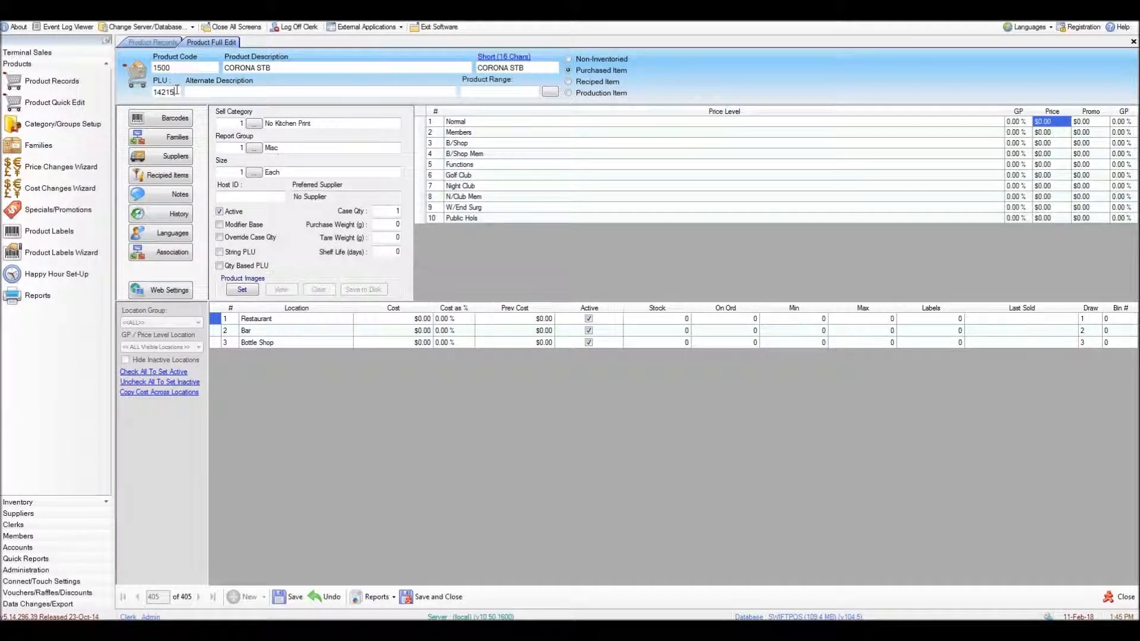
pyautogui.doubleClick(176, 91)
pyautogui.write('1500')
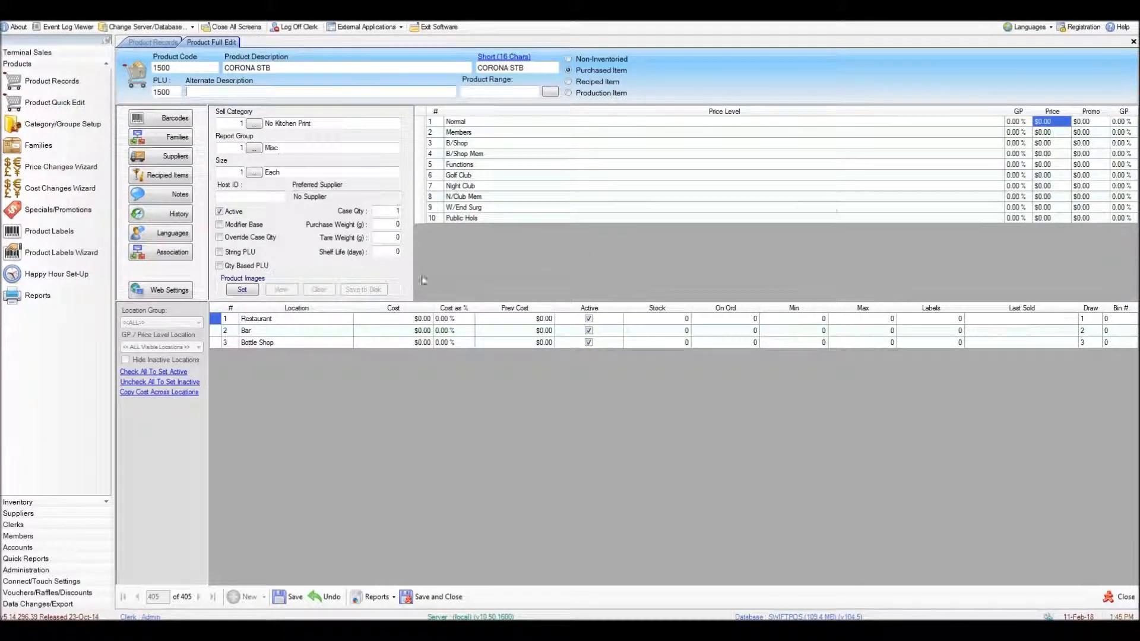
# Set the prices to $7.00 for Normal, $6.00 for Members, $5.00 for B/Shop and $4.00 for B/Shop Mem
pyautogui.click(1057, 122)
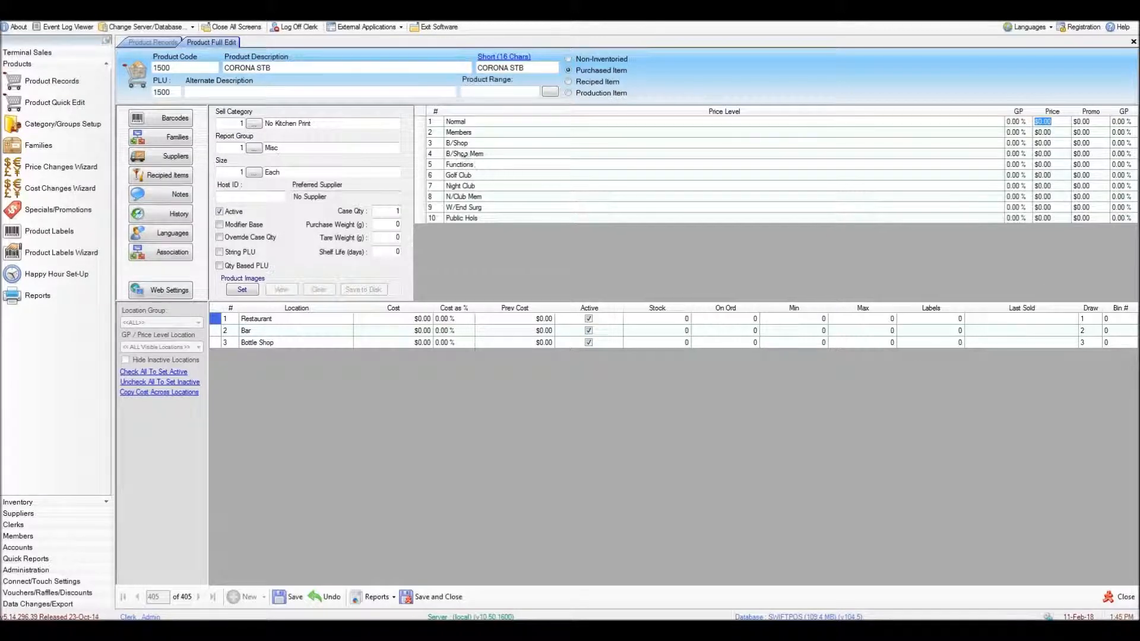
pyautogui.write('7')
pyautogui.press('Return')
pyautogui.write('6')
pyautogui.press('Return')
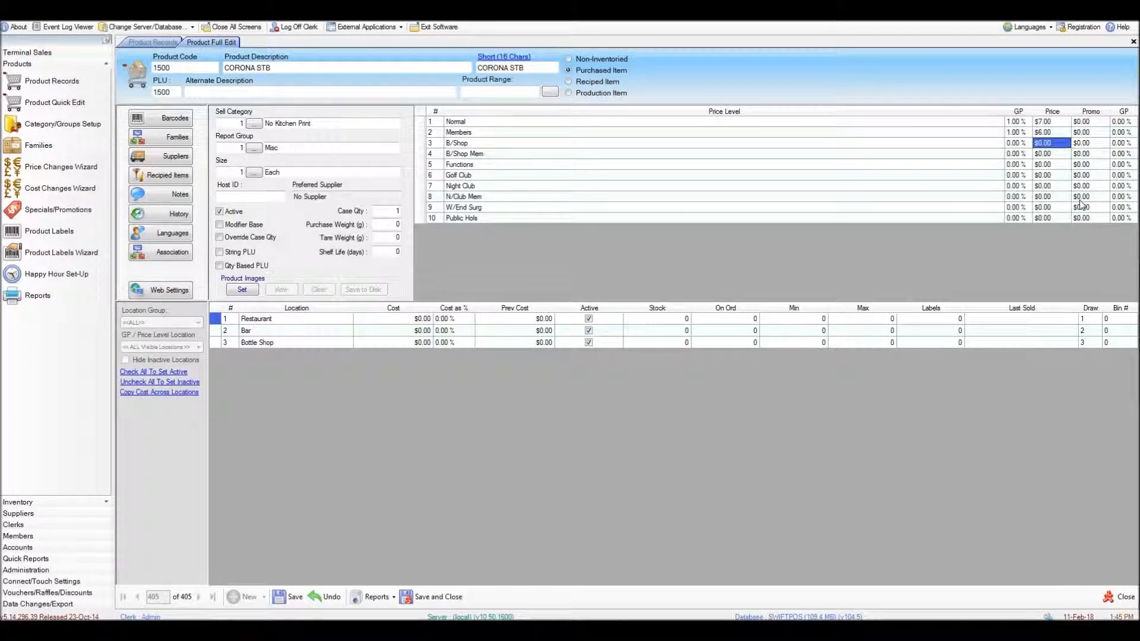
pyautogui.write('5')
pyautogui.press('Return')
pyautogui.write('4')
pyautogui.press('Return')
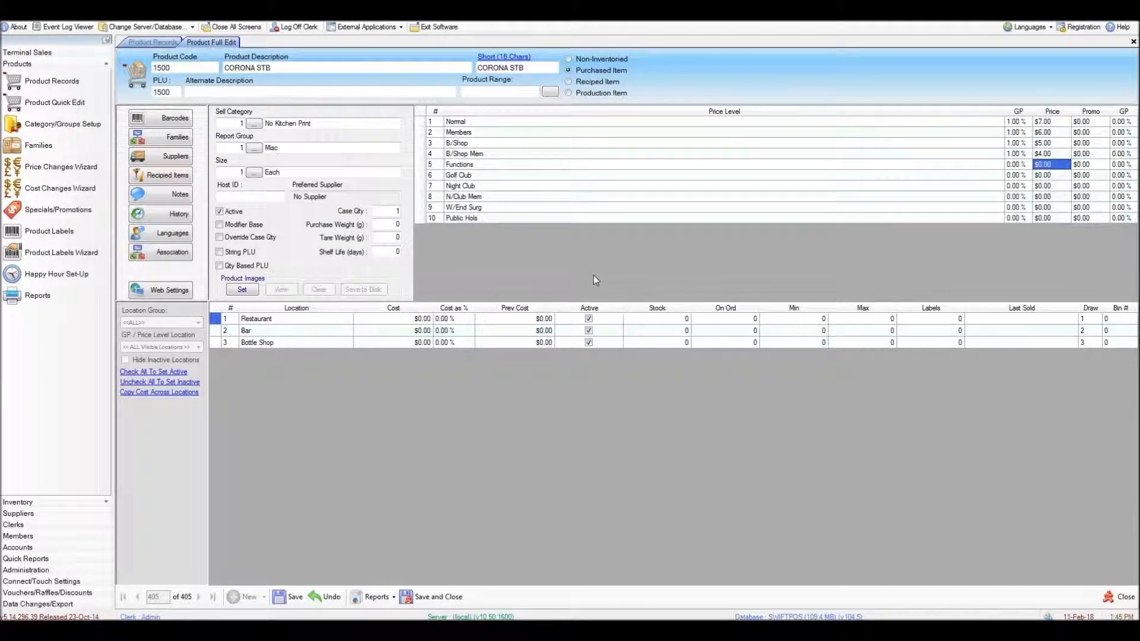
# Assign the product to the BEER IMPORT PACK sell category and the Beer Import Pack report group
pyautogui.click(254, 123)
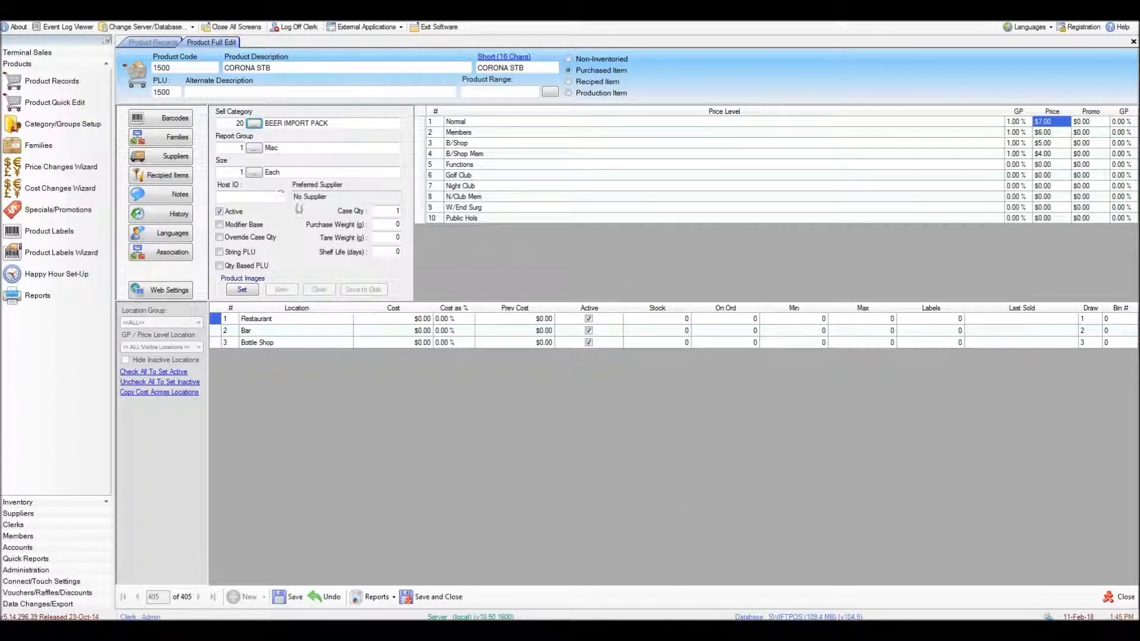
pyautogui.click(253, 148)
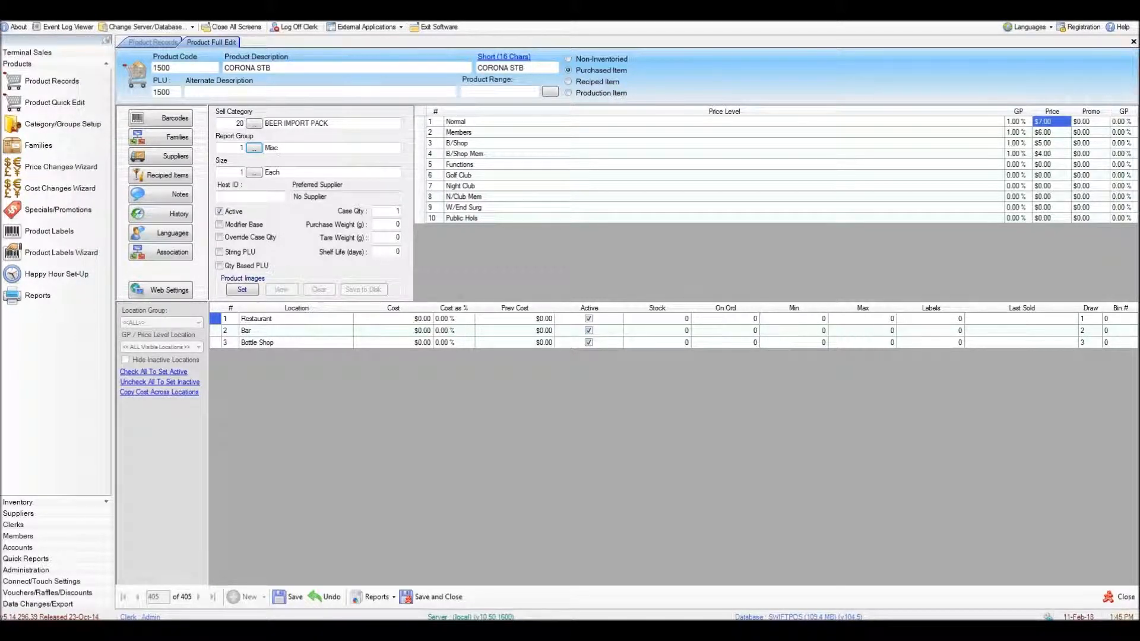
pyautogui.click(723, 482)
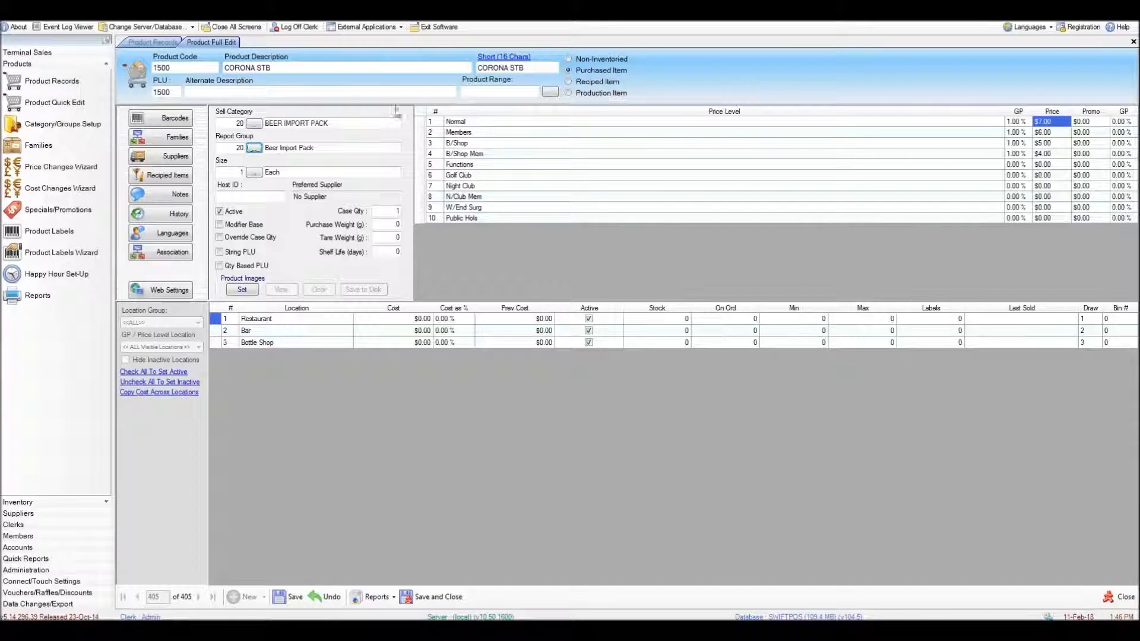
pyautogui.doubleClick(263, 68)
pyautogui.click(237, 173)
pyautogui.moveTo(286, 173); pyautogui.dragTo(262, 181)
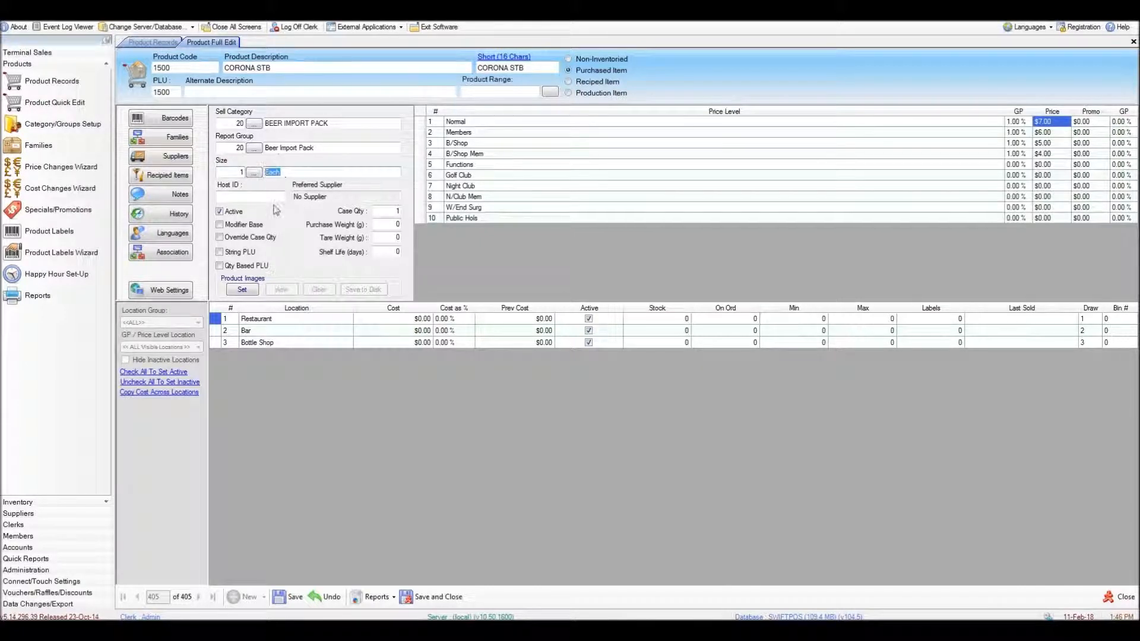
pyautogui.doubleClick(241, 172)
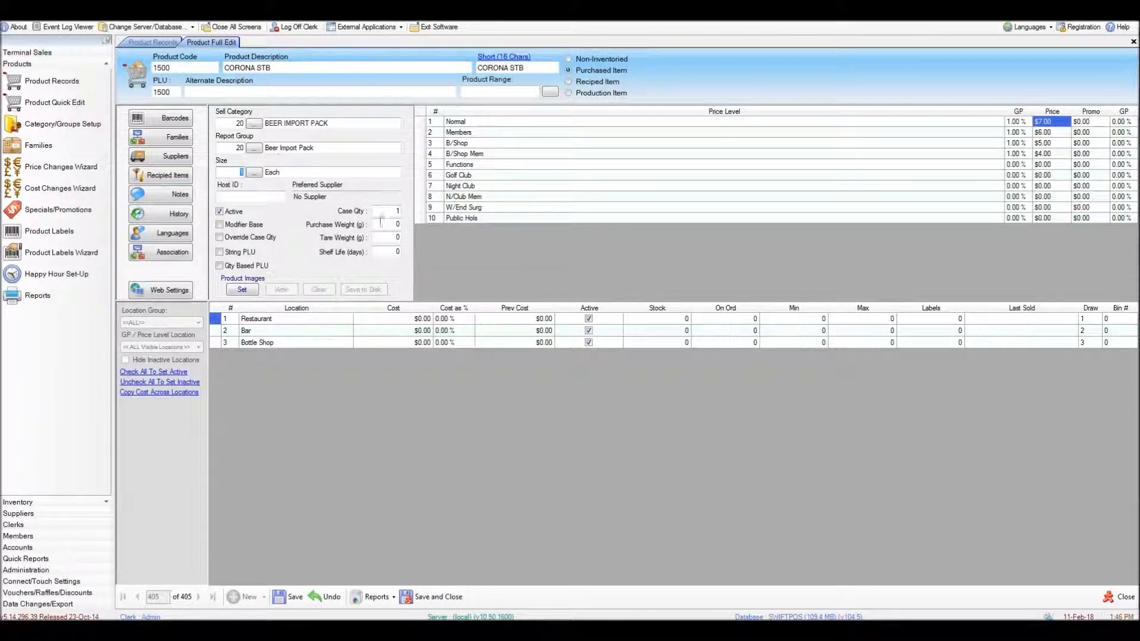
pyautogui.click(281, 171)
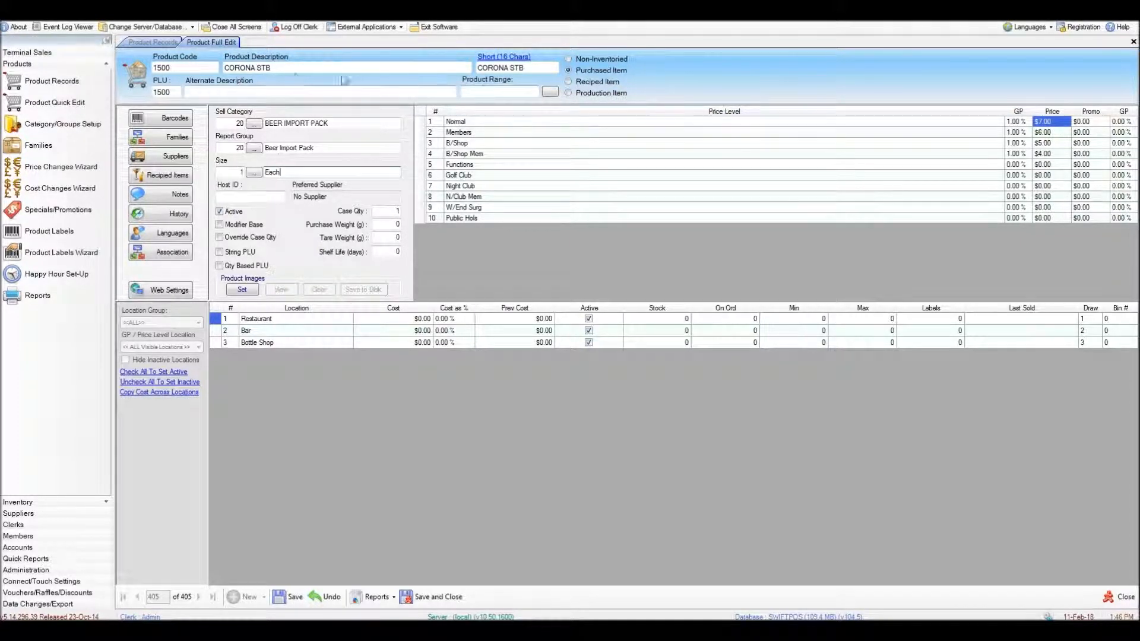
pyautogui.doubleClick(266, 68)
pyautogui.click(269, 70)
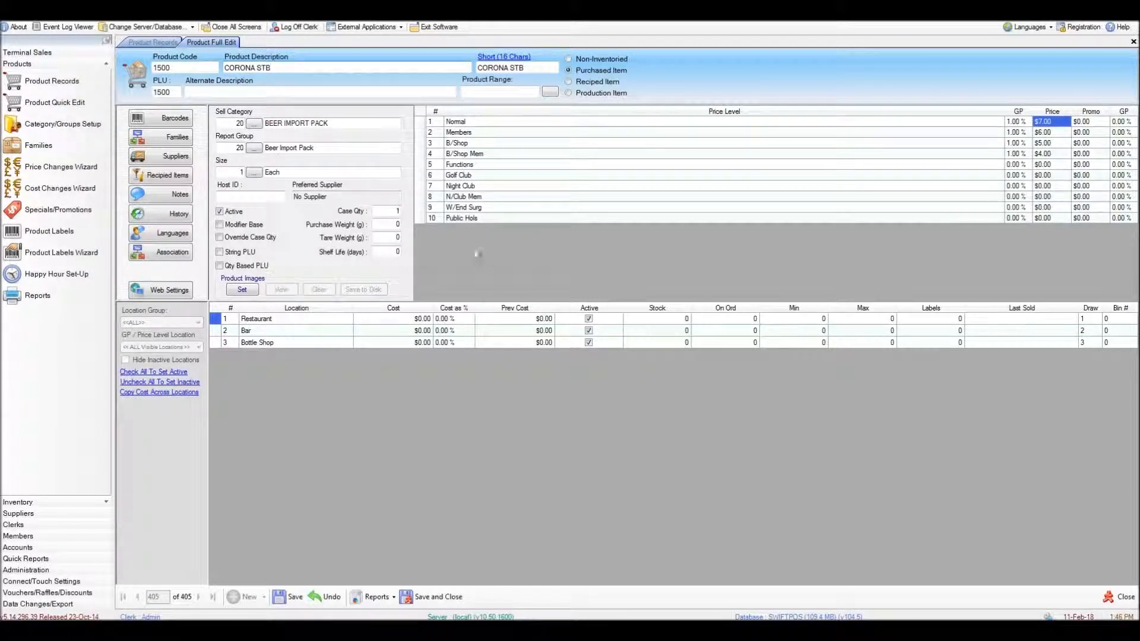
# Set the product's case quantity to 24 and save the record
pyautogui.click(380, 209)
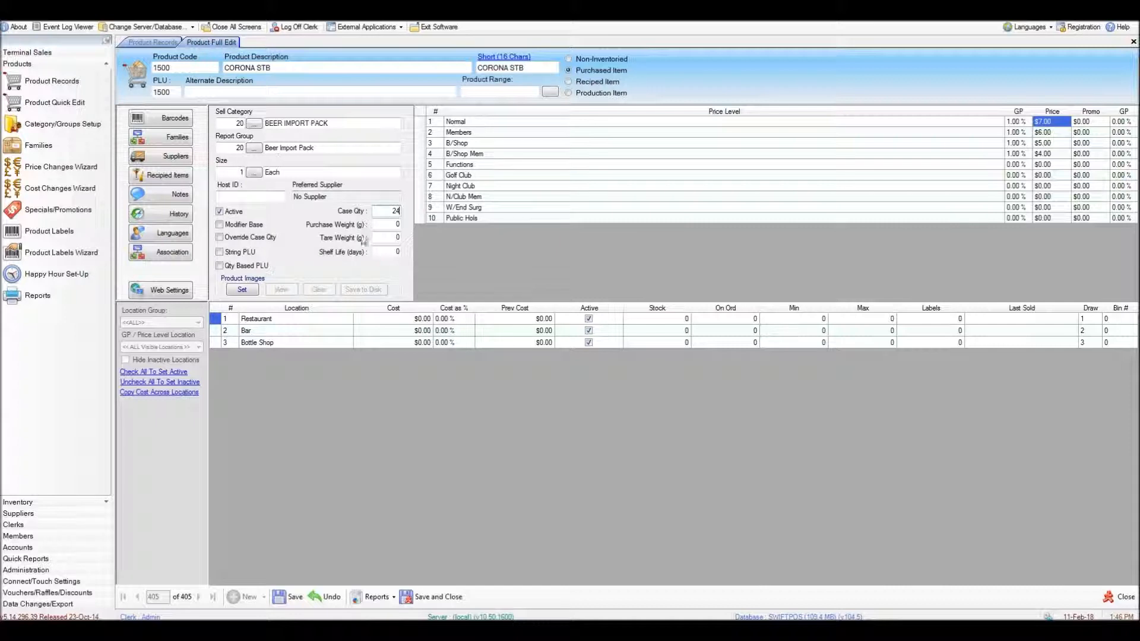
pyautogui.press('Tab')
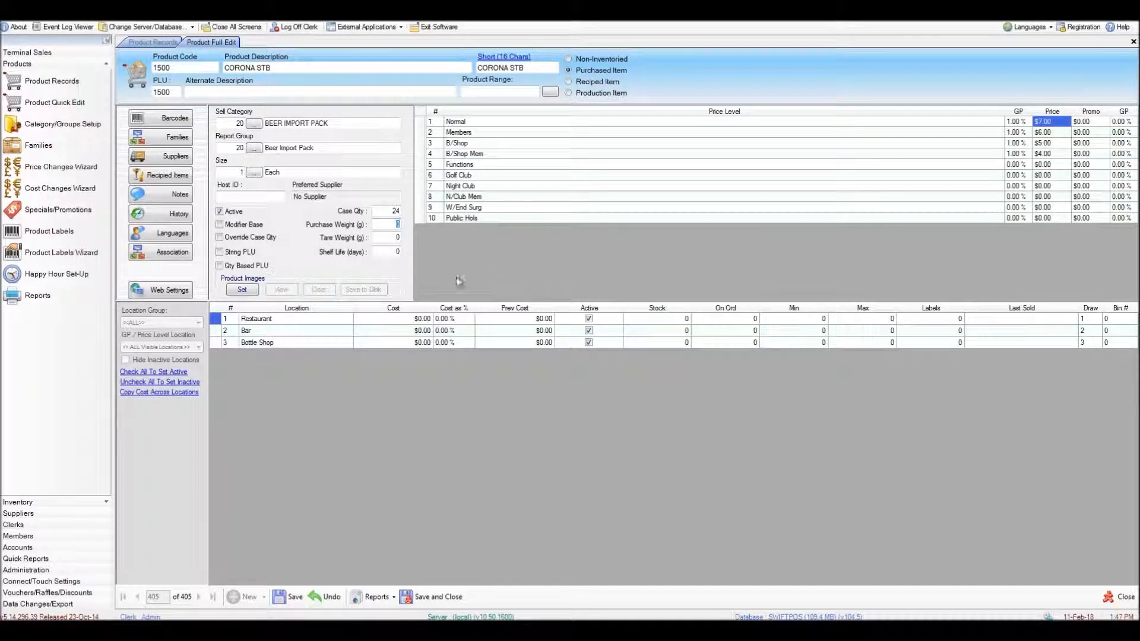
pyautogui.moveTo(268, 67); pyautogui.dragTo(509, 251)
pyautogui.click(325, 67)
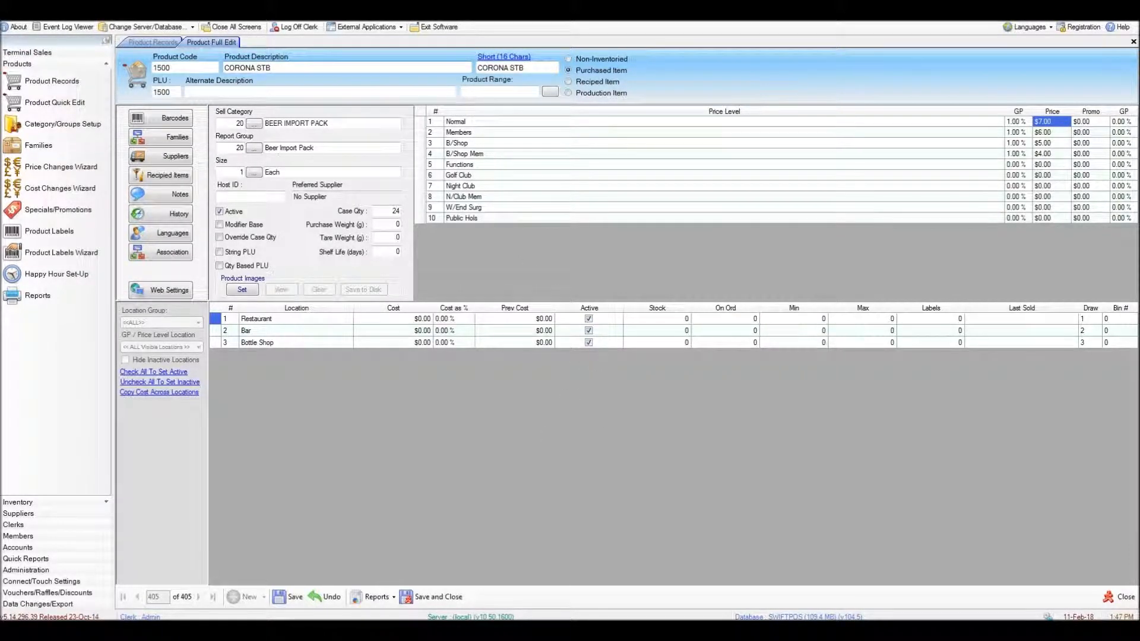
pyautogui.click(295, 597)
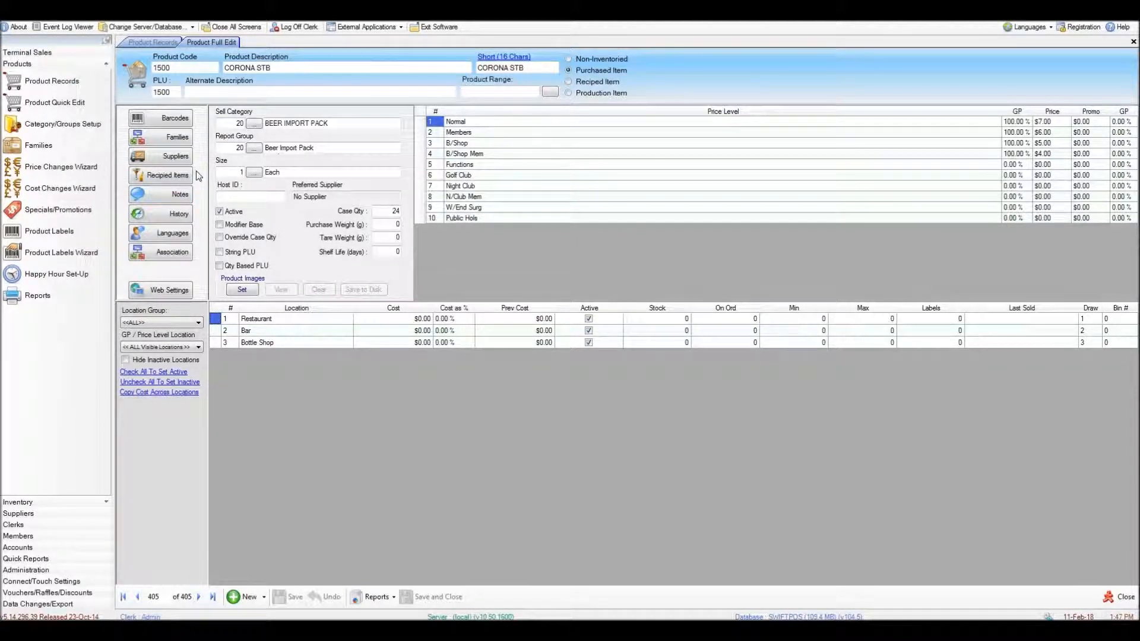
# View the product's barcodes and assign Aust. Liquor Marketers as its preferred supplier
pyautogui.click(185, 119)
pyautogui.click(177, 159)
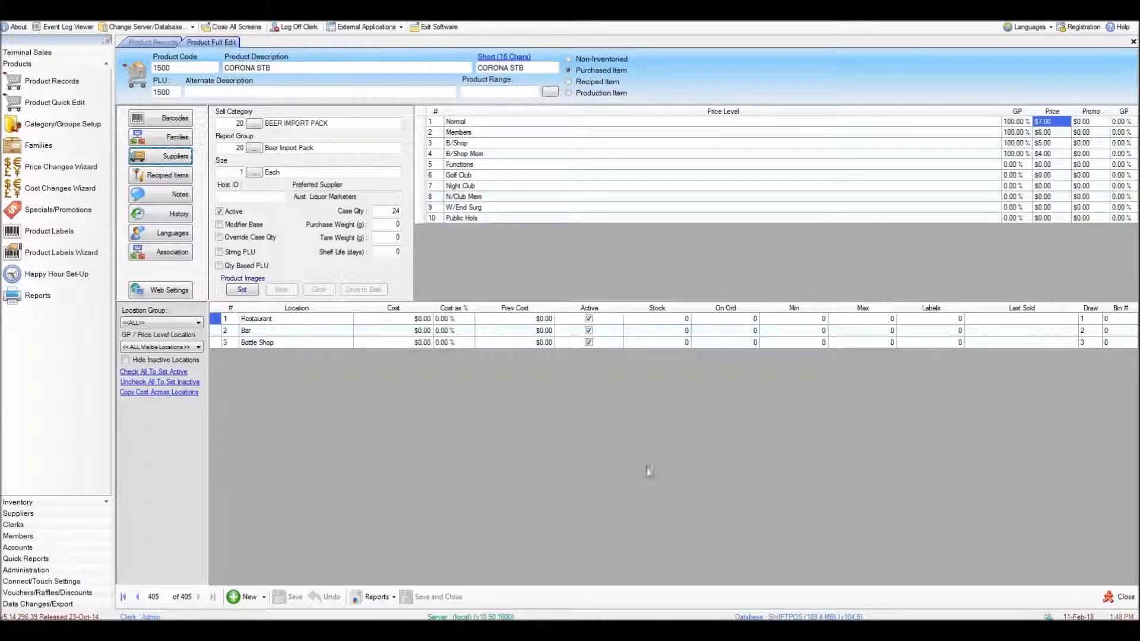
# Set the product's cost to $2.00 for the Restaurant, Bar and Bottle Shop locations and save the record
pyautogui.click(542, 321)
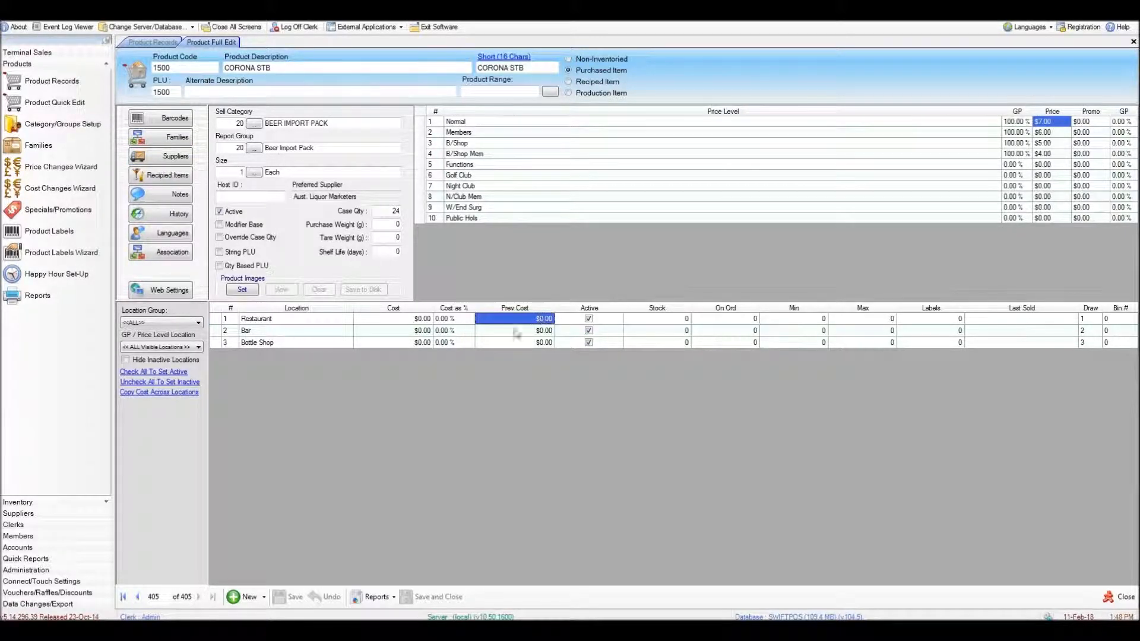
pyautogui.click(422, 321)
pyautogui.click(422, 332)
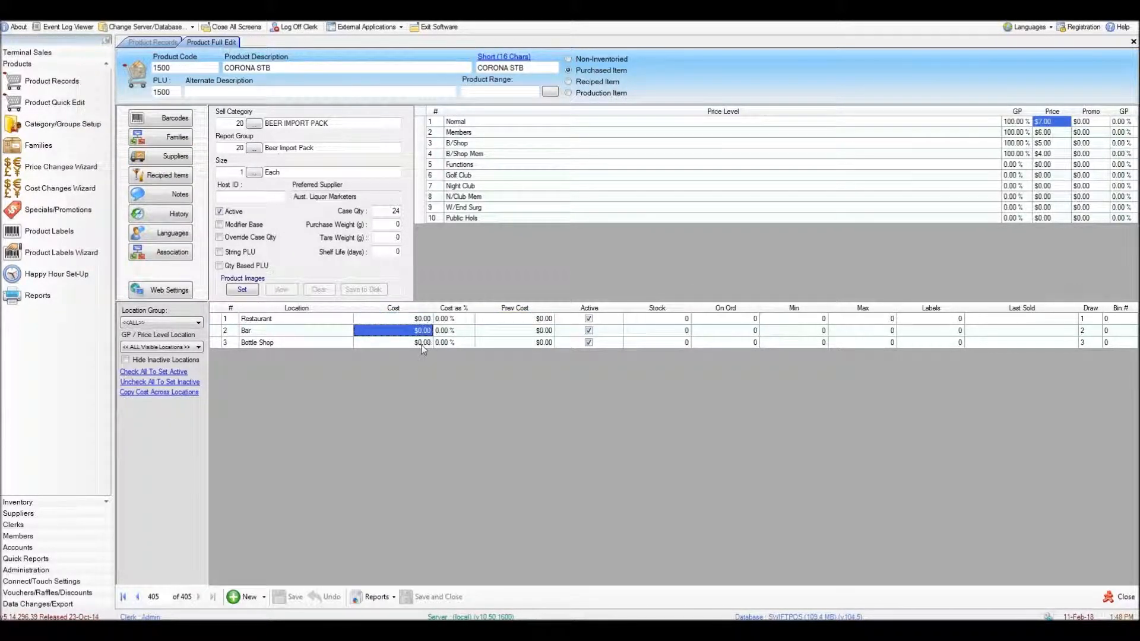
pyautogui.click(421, 344)
pyautogui.click(422, 320)
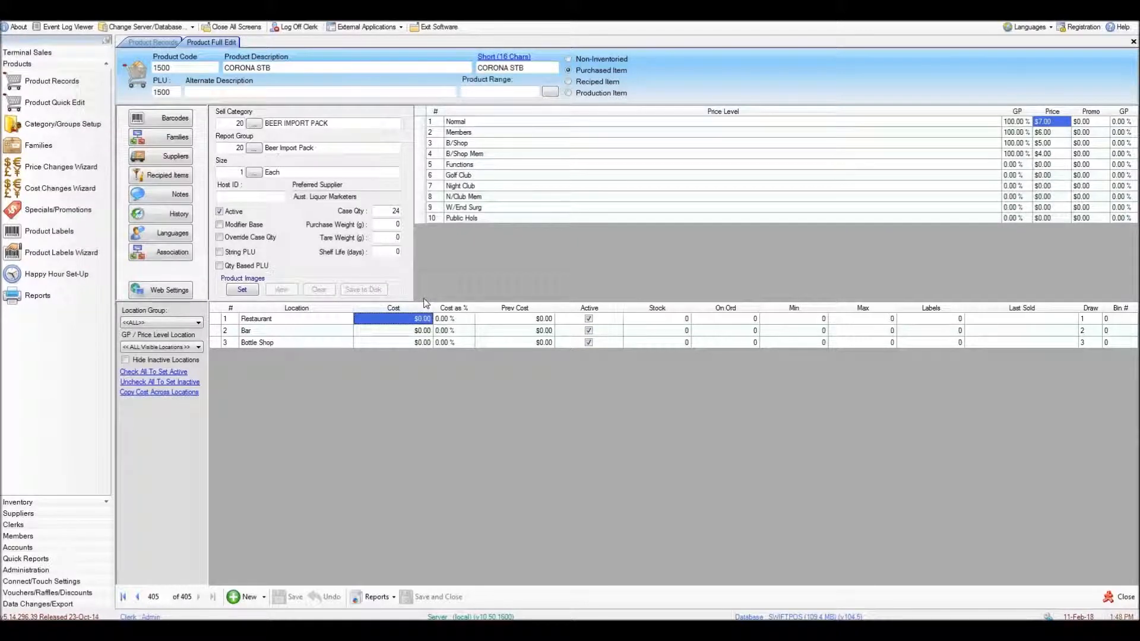
pyautogui.write('2')
pyautogui.press('Return')
pyautogui.write('2')
pyautogui.press('Return')
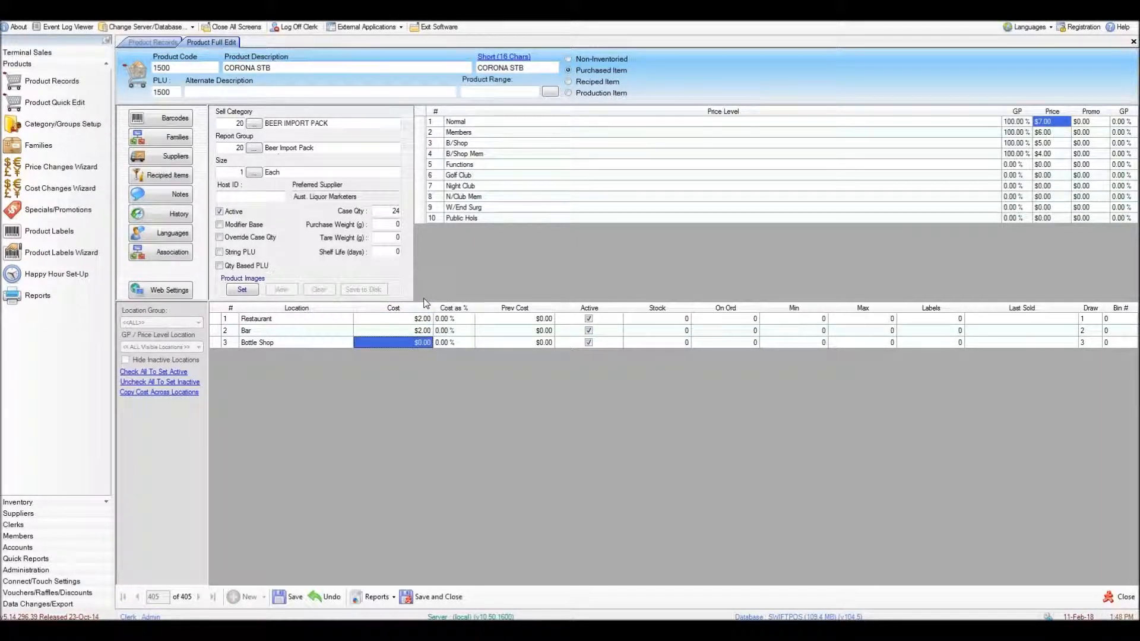
pyautogui.write('2')
pyautogui.press('Return')
pyautogui.click(291, 596)
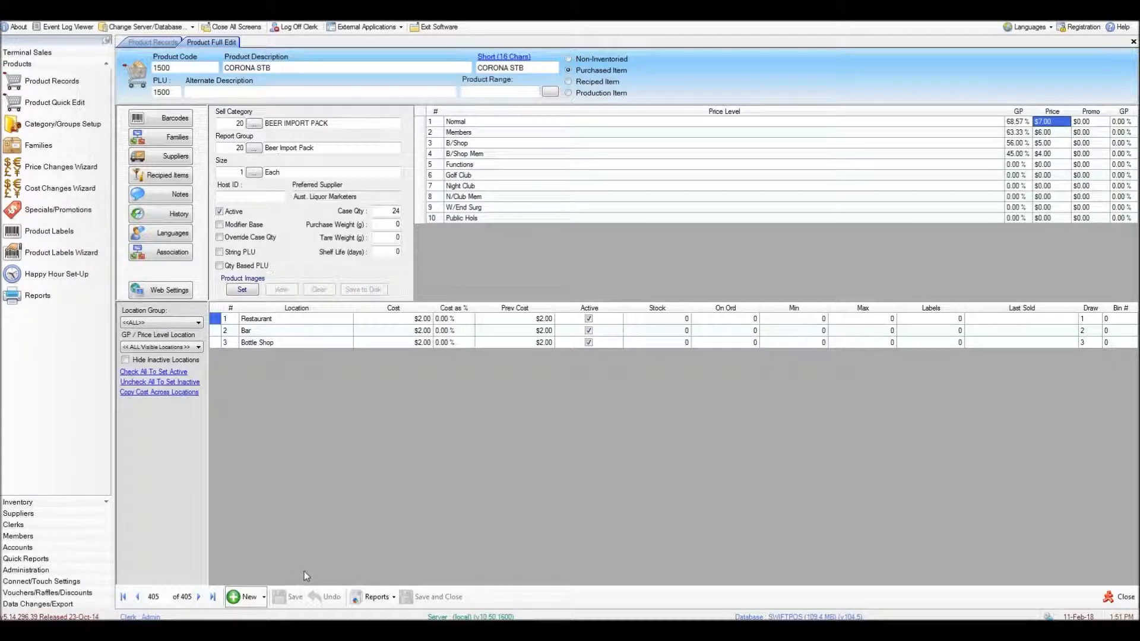
# Create a new product based on CORONA STB with code and PLU 1501, using CORONA STB 6PK as its full and short descriptions
pyautogui.click(247, 596)
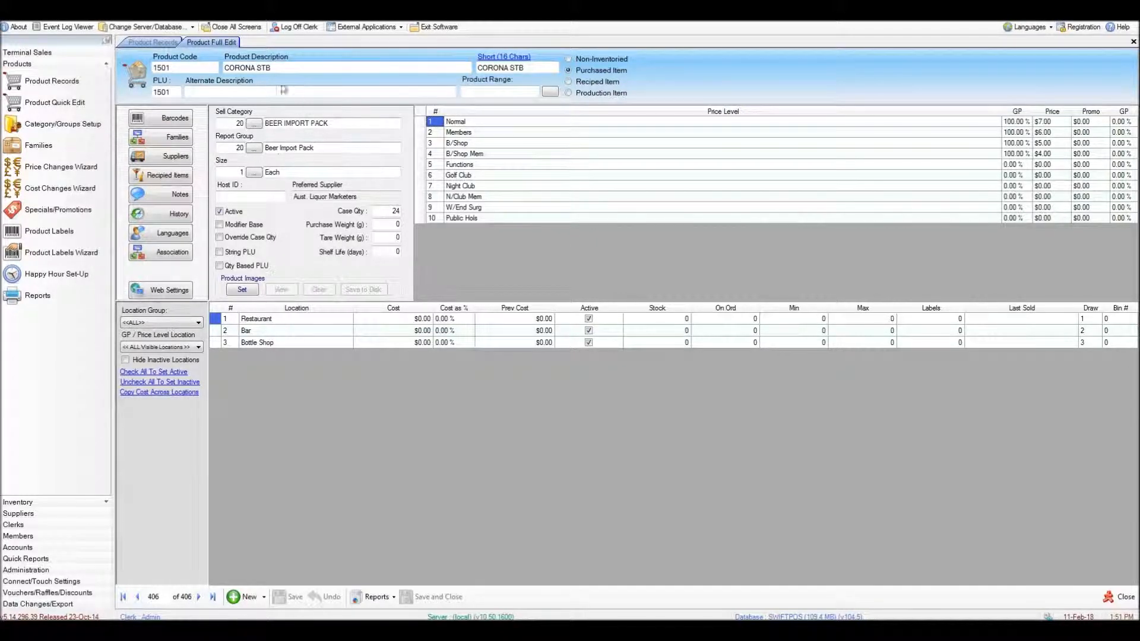
pyautogui.moveTo(281, 68); pyautogui.dragTo(219, 67)
pyautogui.click(186, 68)
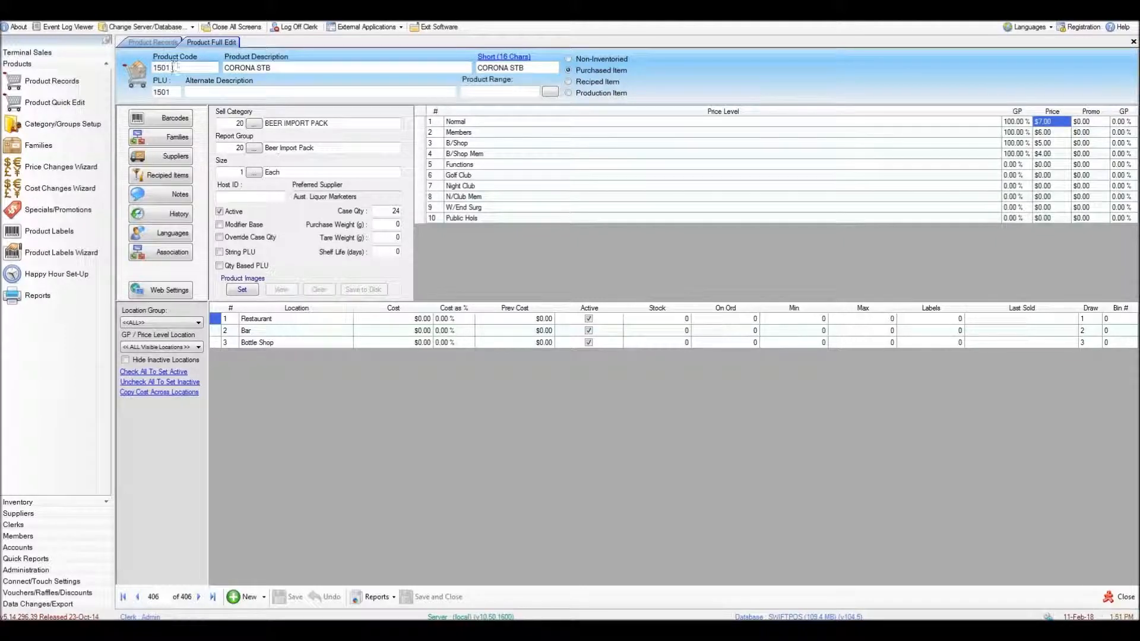
pyautogui.moveTo(172, 92); pyautogui.dragTo(158, 92)
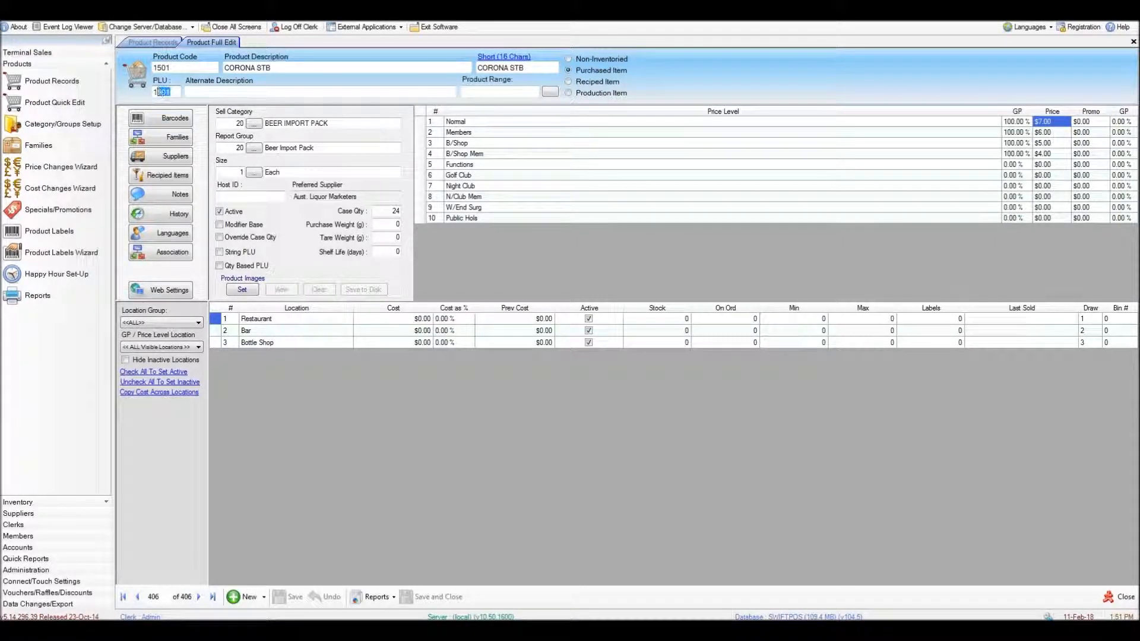
pyautogui.click(200, 67)
pyautogui.click(292, 69)
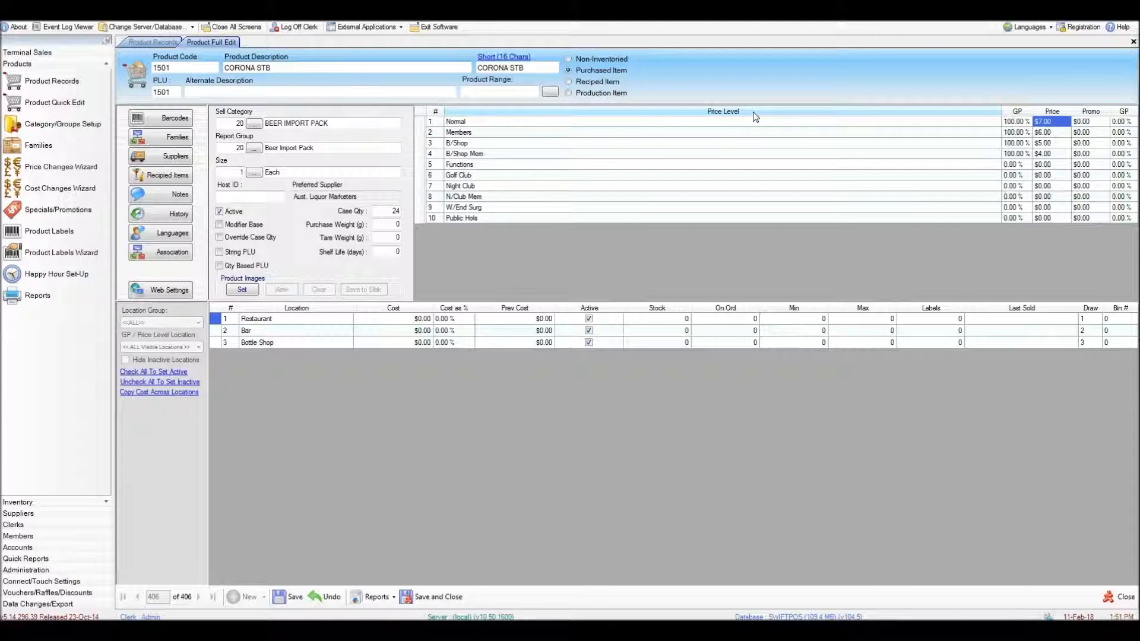
pyautogui.write('6PK')
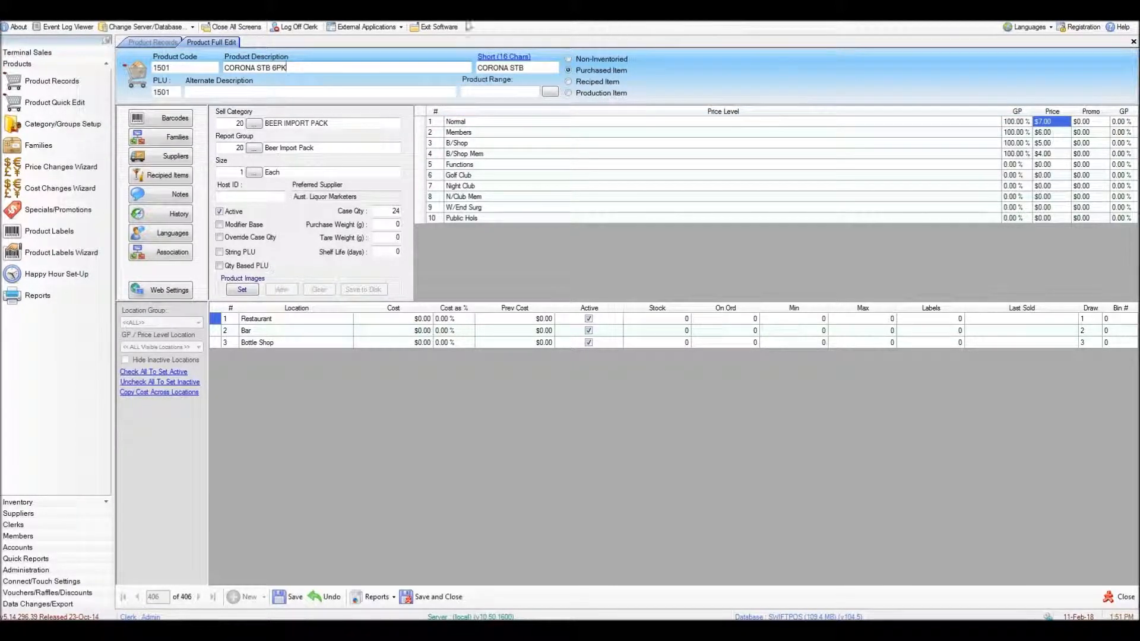
pyautogui.click(489, 58)
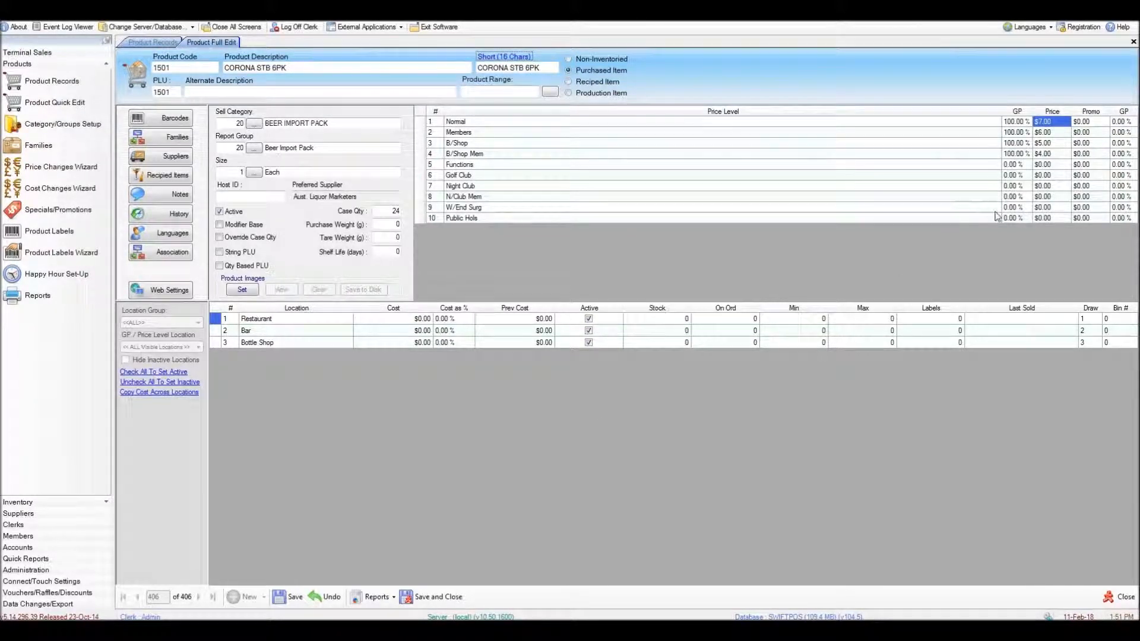
# Set the six-pack's prices to $15.00 for Normal, $14.00 for Members, $13.00 for B/Shop and $12.00 for B/Shop Mem
pyautogui.click(1057, 123)
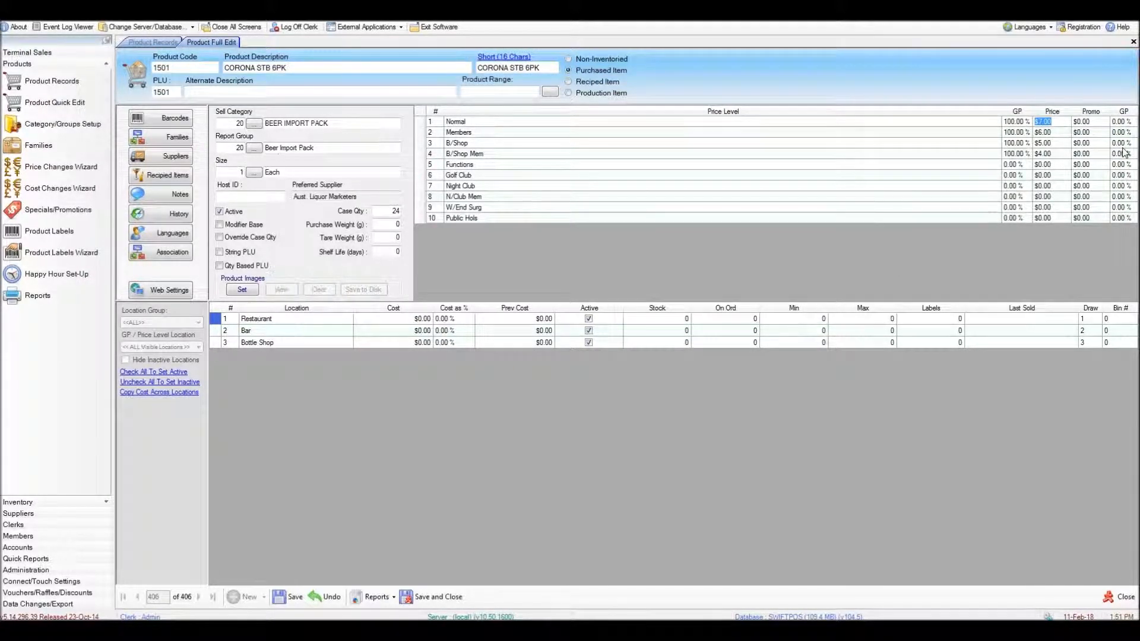
pyautogui.write('15')
pyautogui.press('Return')
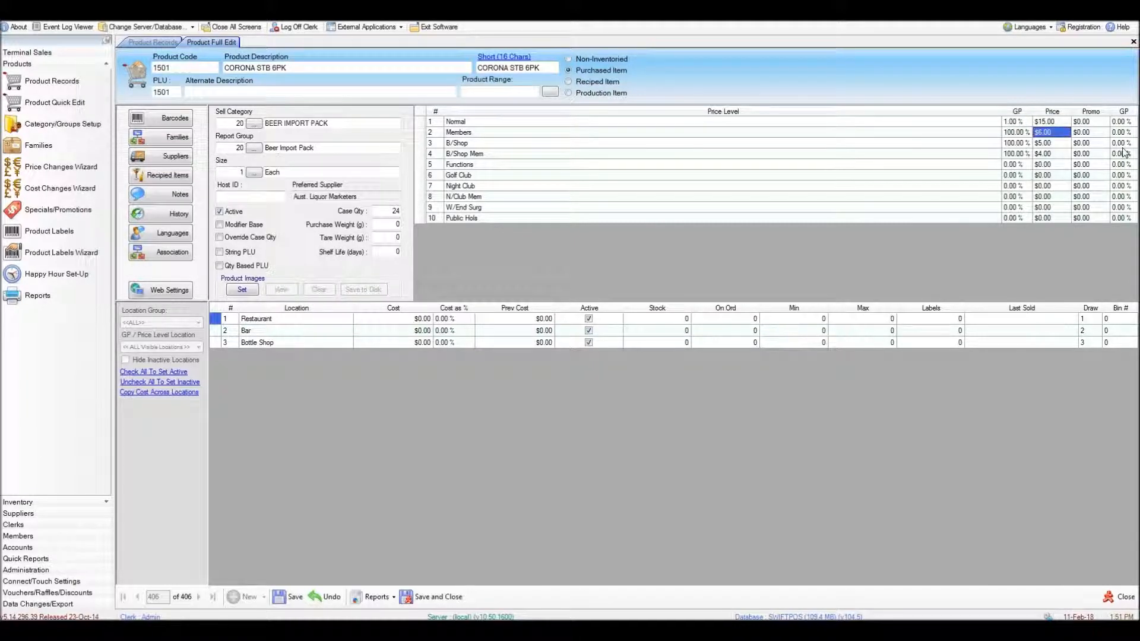
pyautogui.write('14')
pyautogui.press('Return')
pyautogui.write('13')
pyautogui.press('Return')
pyautogui.write('12')
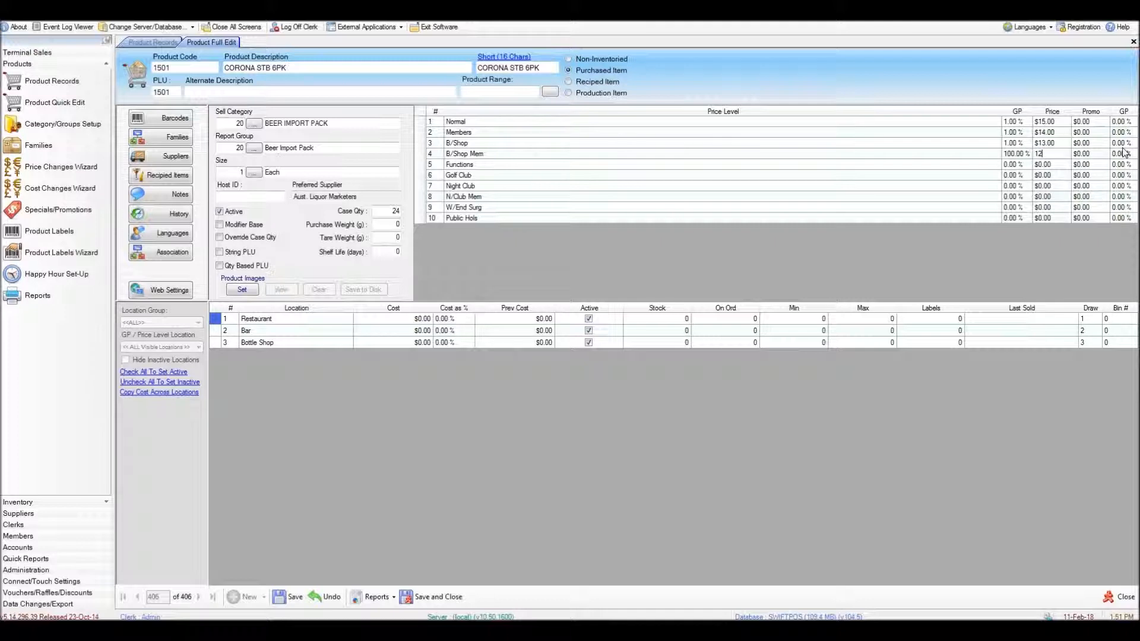
pyautogui.press('Return')
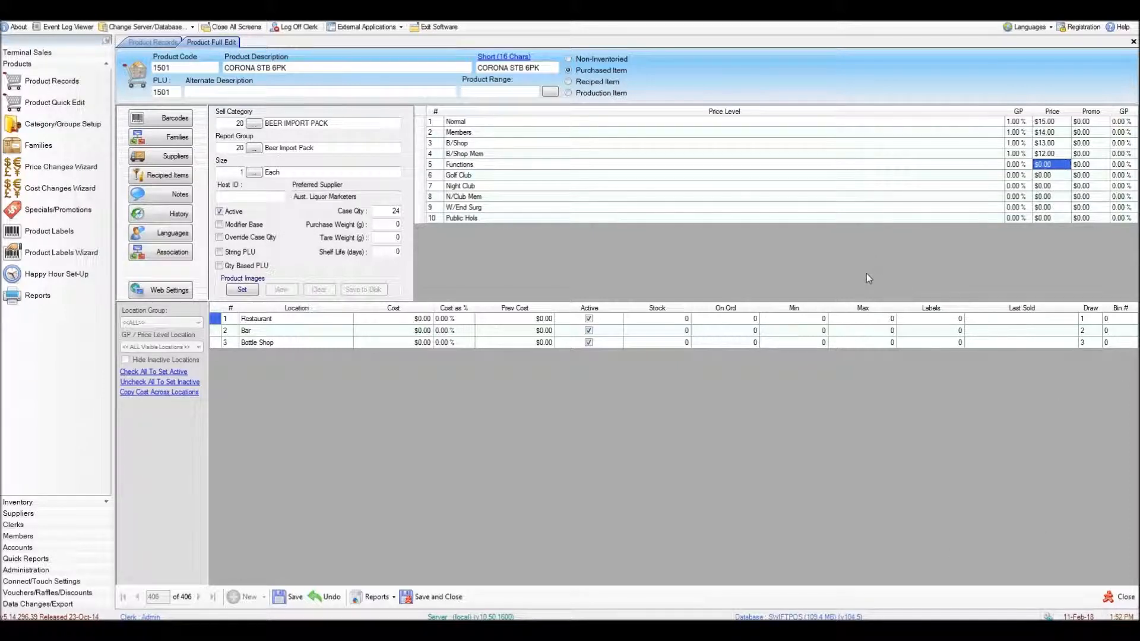
# Change CORONA STB 6PK to a Reciped Item, save the record and open its source product settings
pyautogui.click(578, 83)
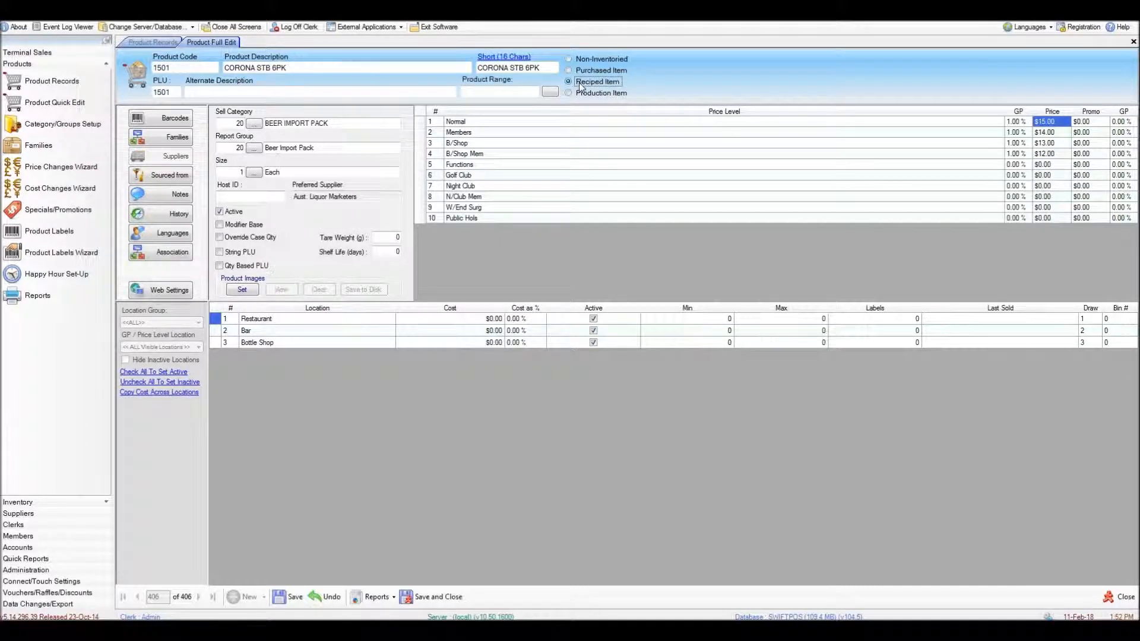
pyautogui.click(291, 597)
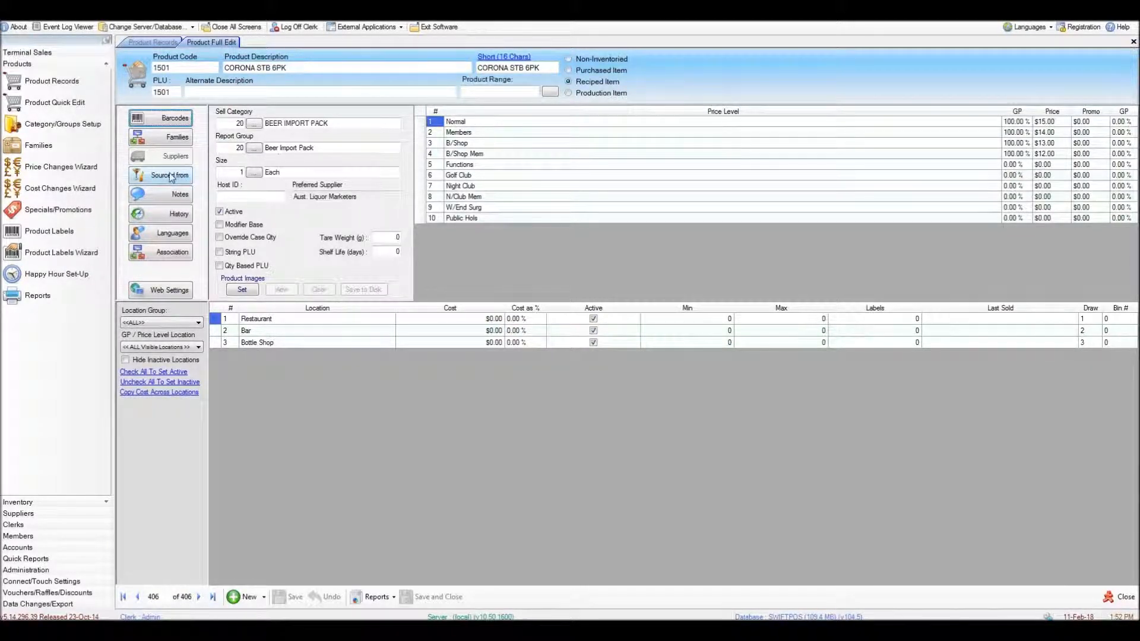
pyautogui.click(172, 178)
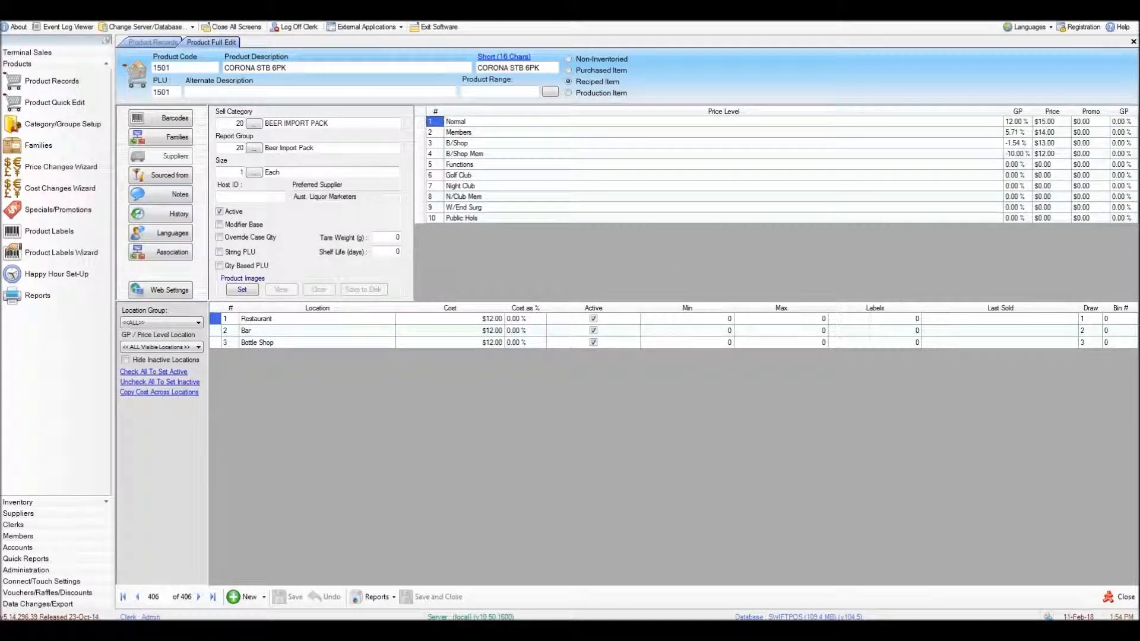
# Select the Normal price of CORONA STB 6PK
pyautogui.click(1052, 122)
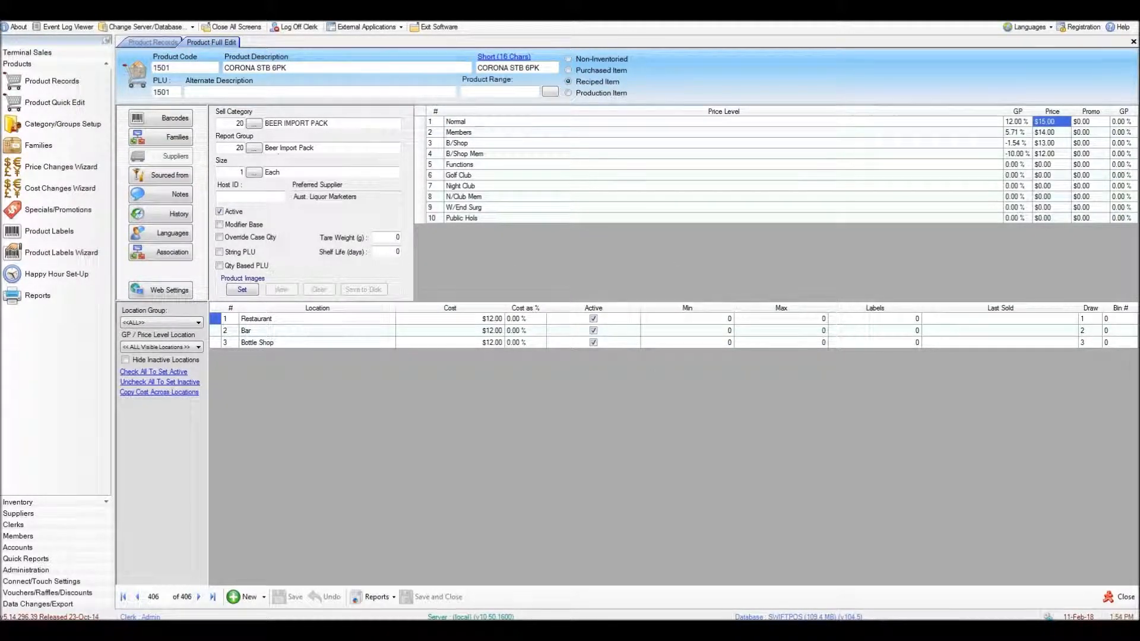